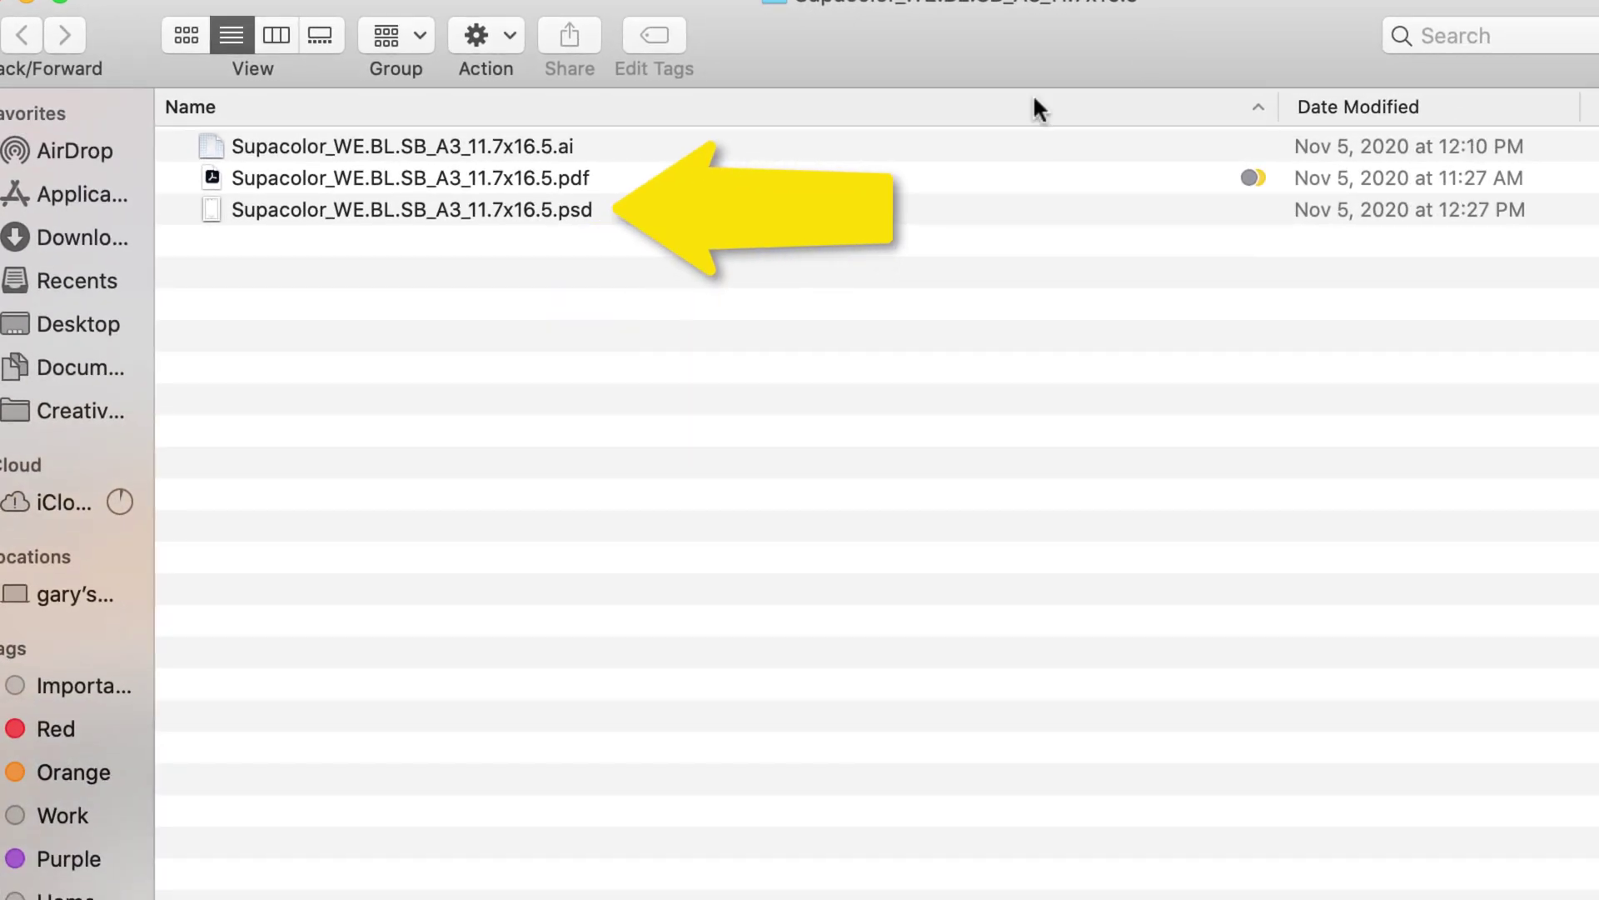
Open the Illustrator template Supacolor_WE.BL.SB_A3_11.7x16.5.ai
left_click(545, 138)
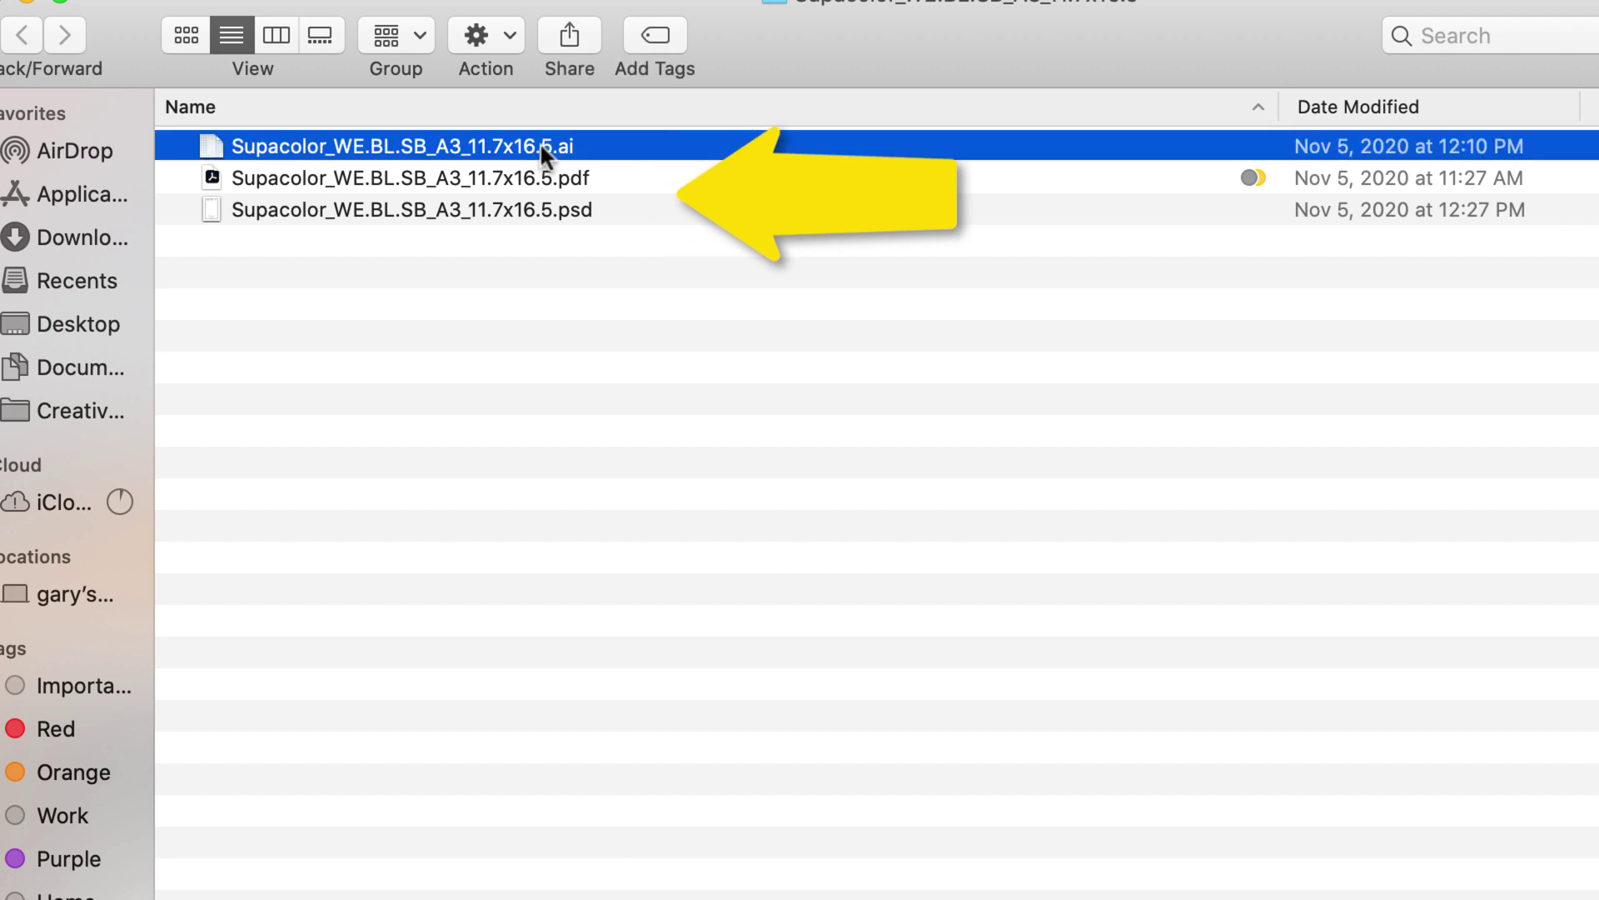
left_click(554, 177)
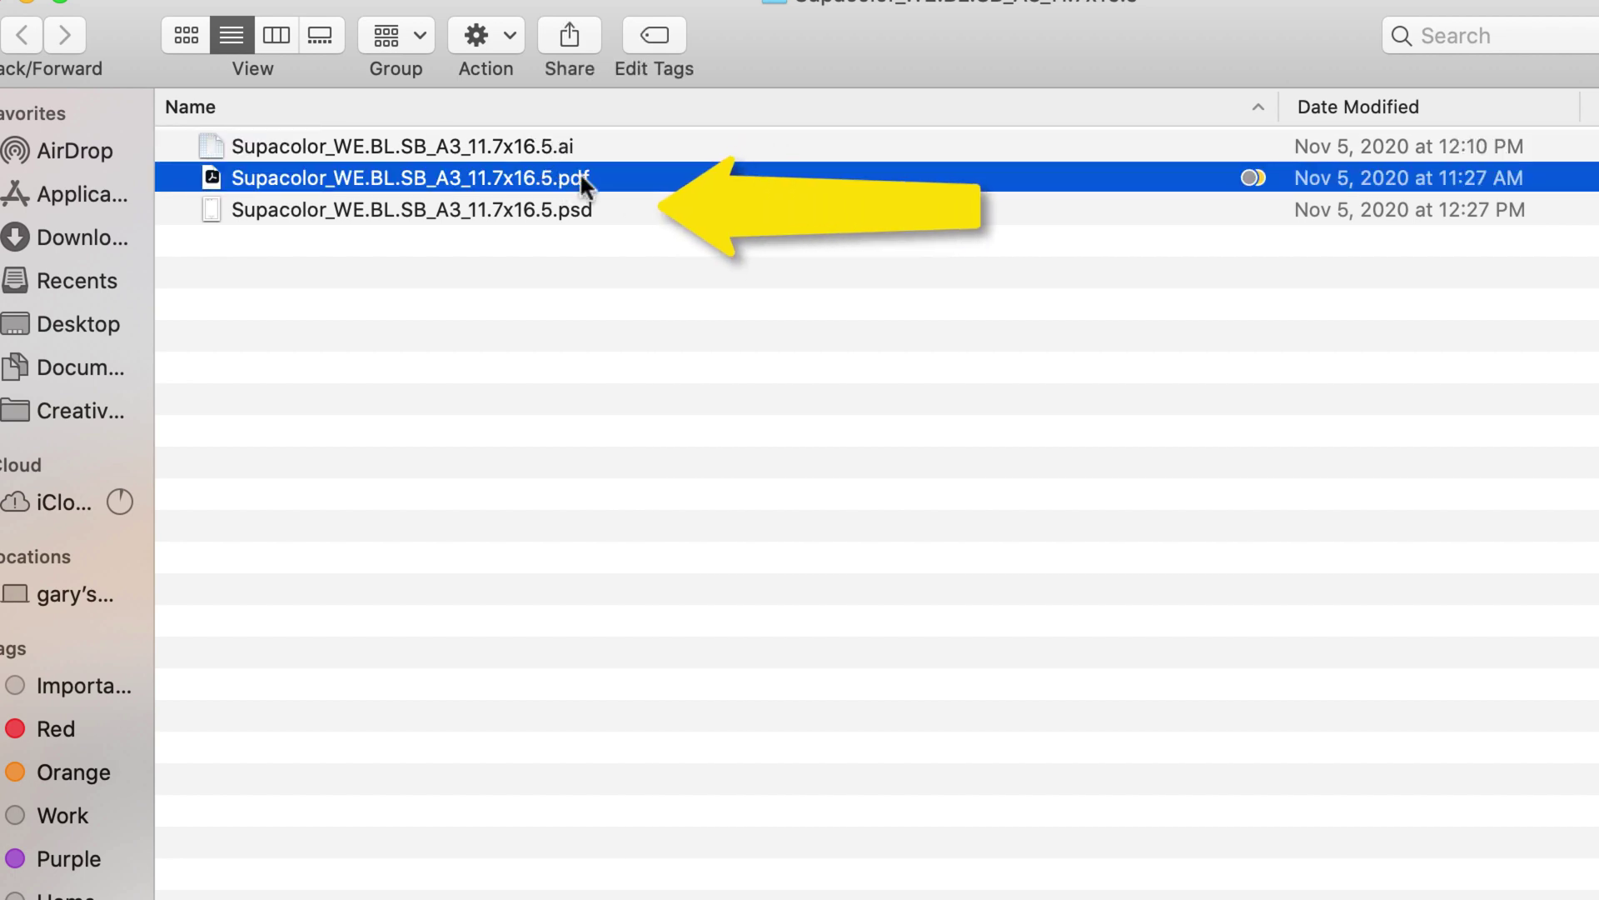
left_click(555, 210)
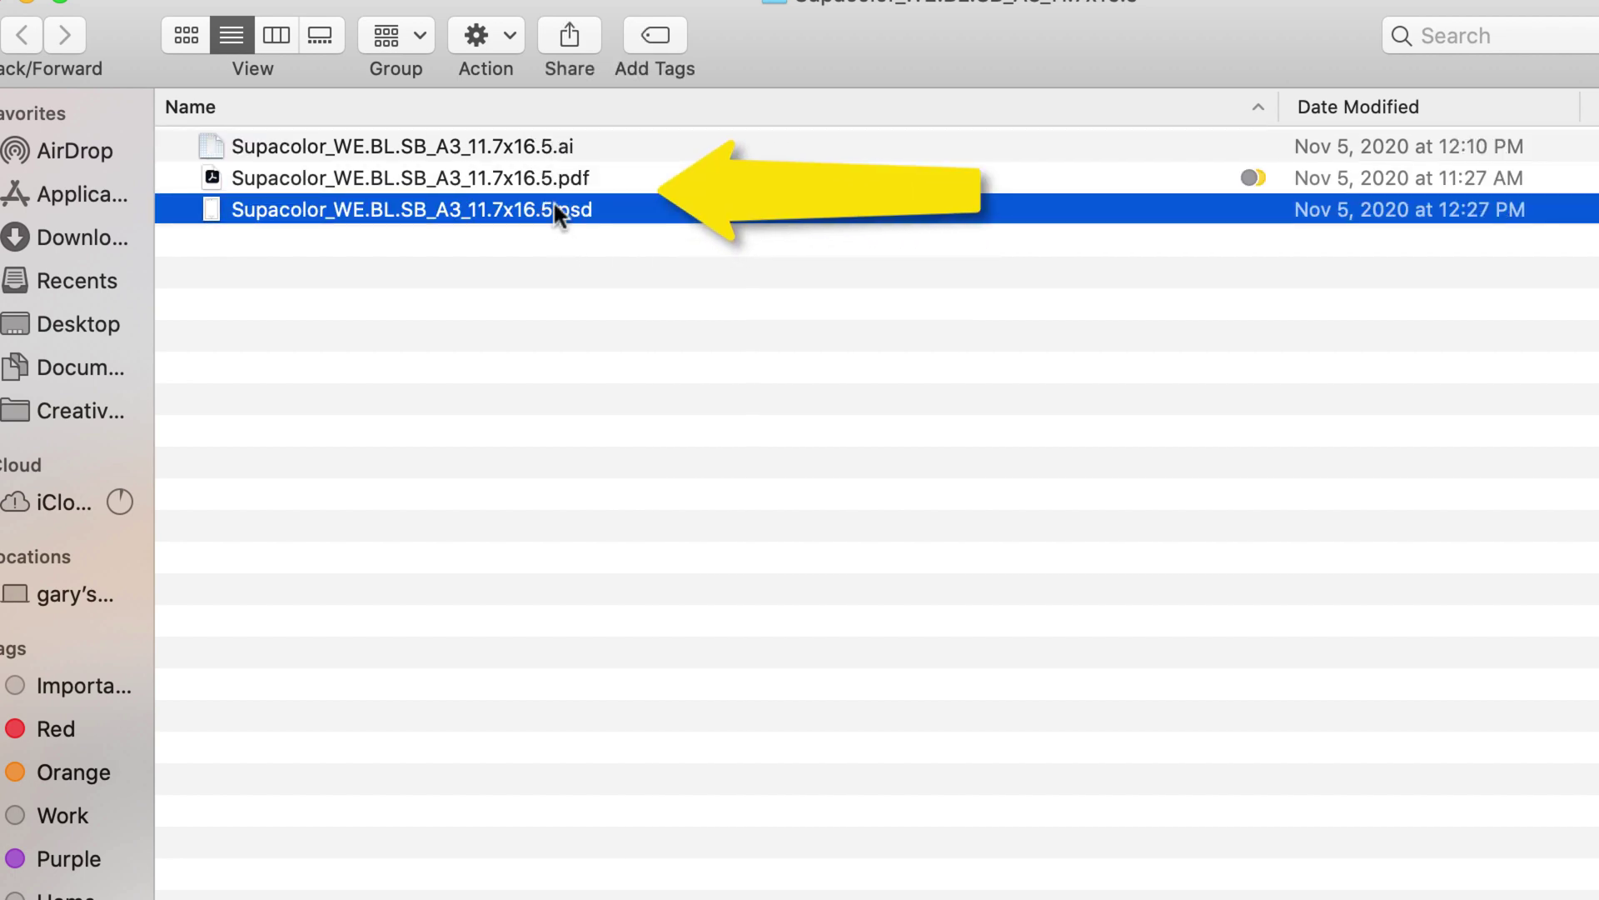
left_click(545, 145)
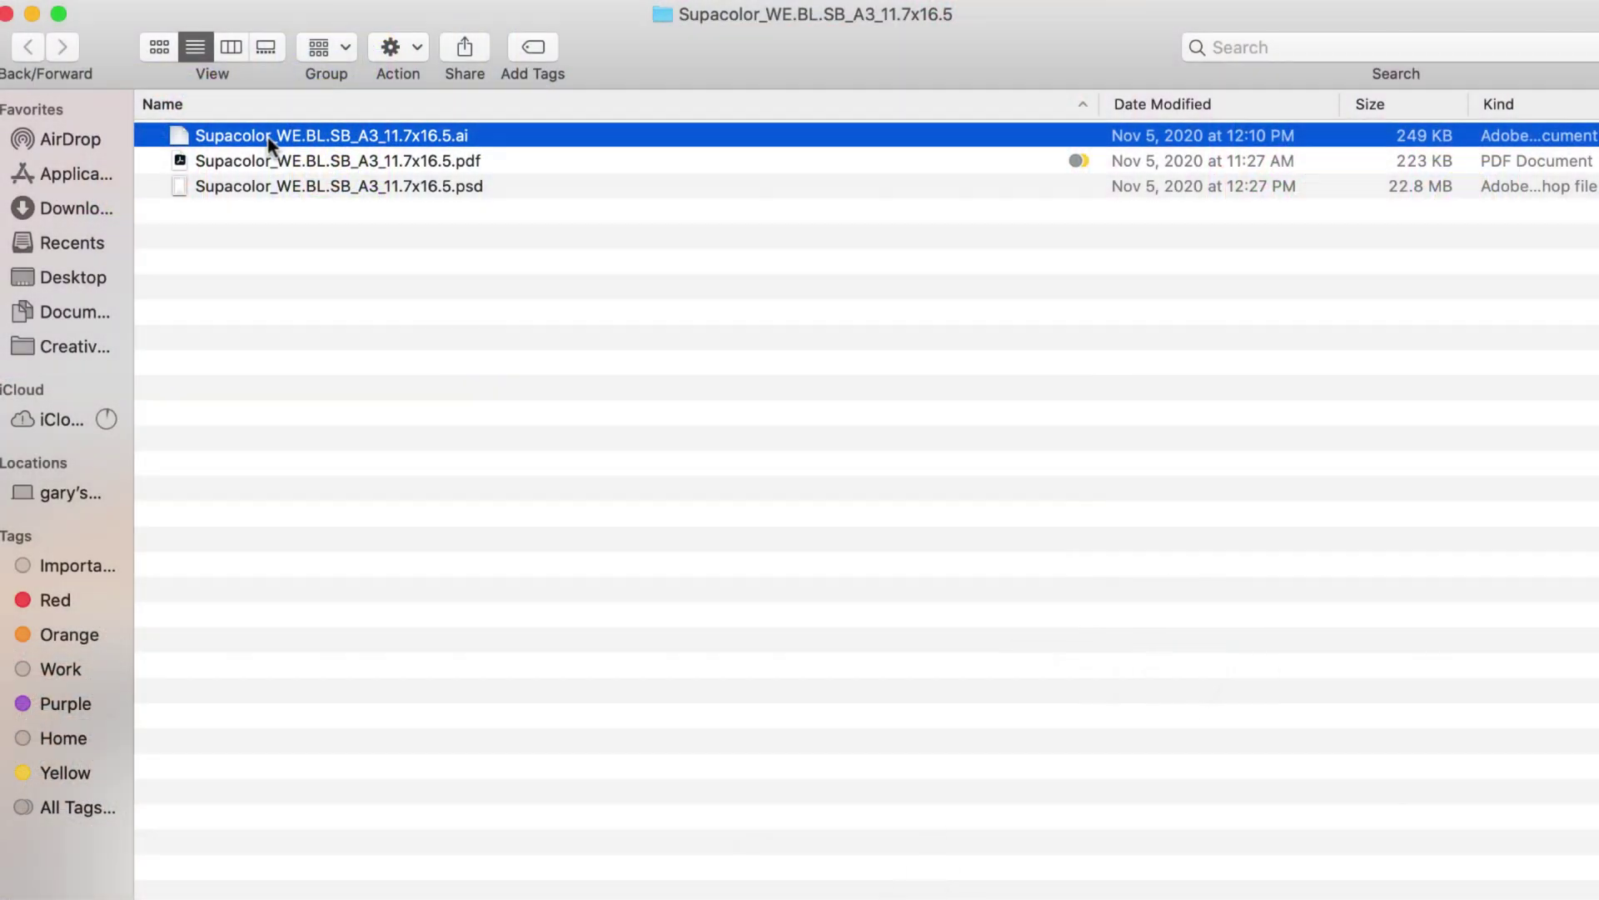
double_click(269, 139)
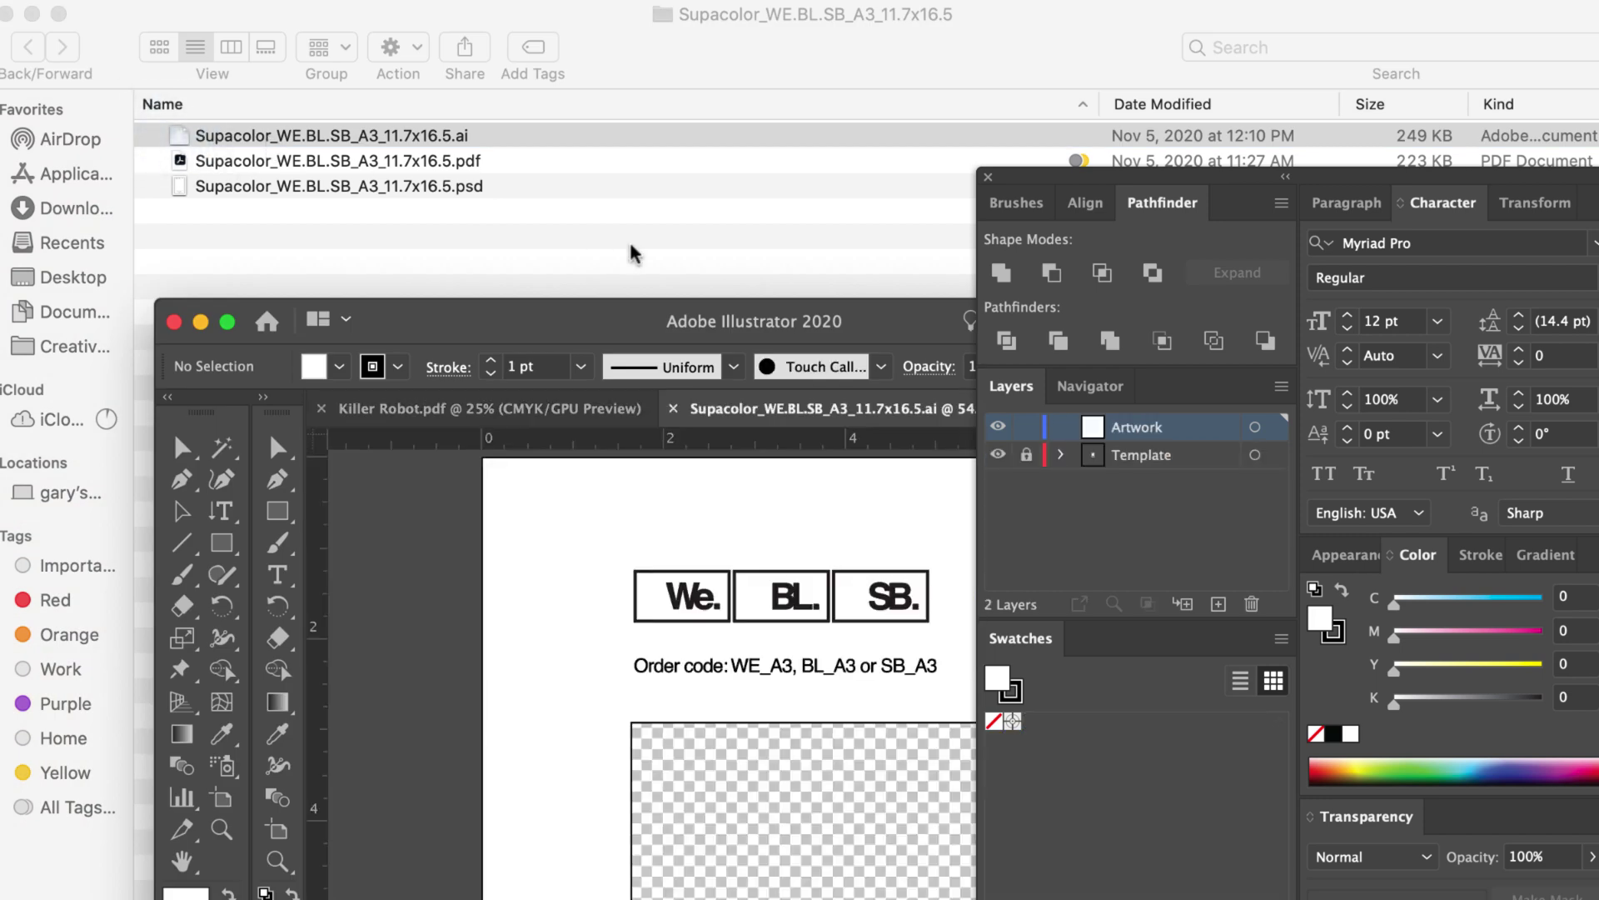
Move the floating panels clear of the document window, reposition the window and show the whole A3 template at 16.67% zoom
mouse_move(1049, 192)
left_mouse_down()
mouse_move(1197, 231)
mouse_move(1449, 237)
left_mouse_up()
left_click_drag(933, 320, 873, 121)
scroll(845, 476, "down", 3)
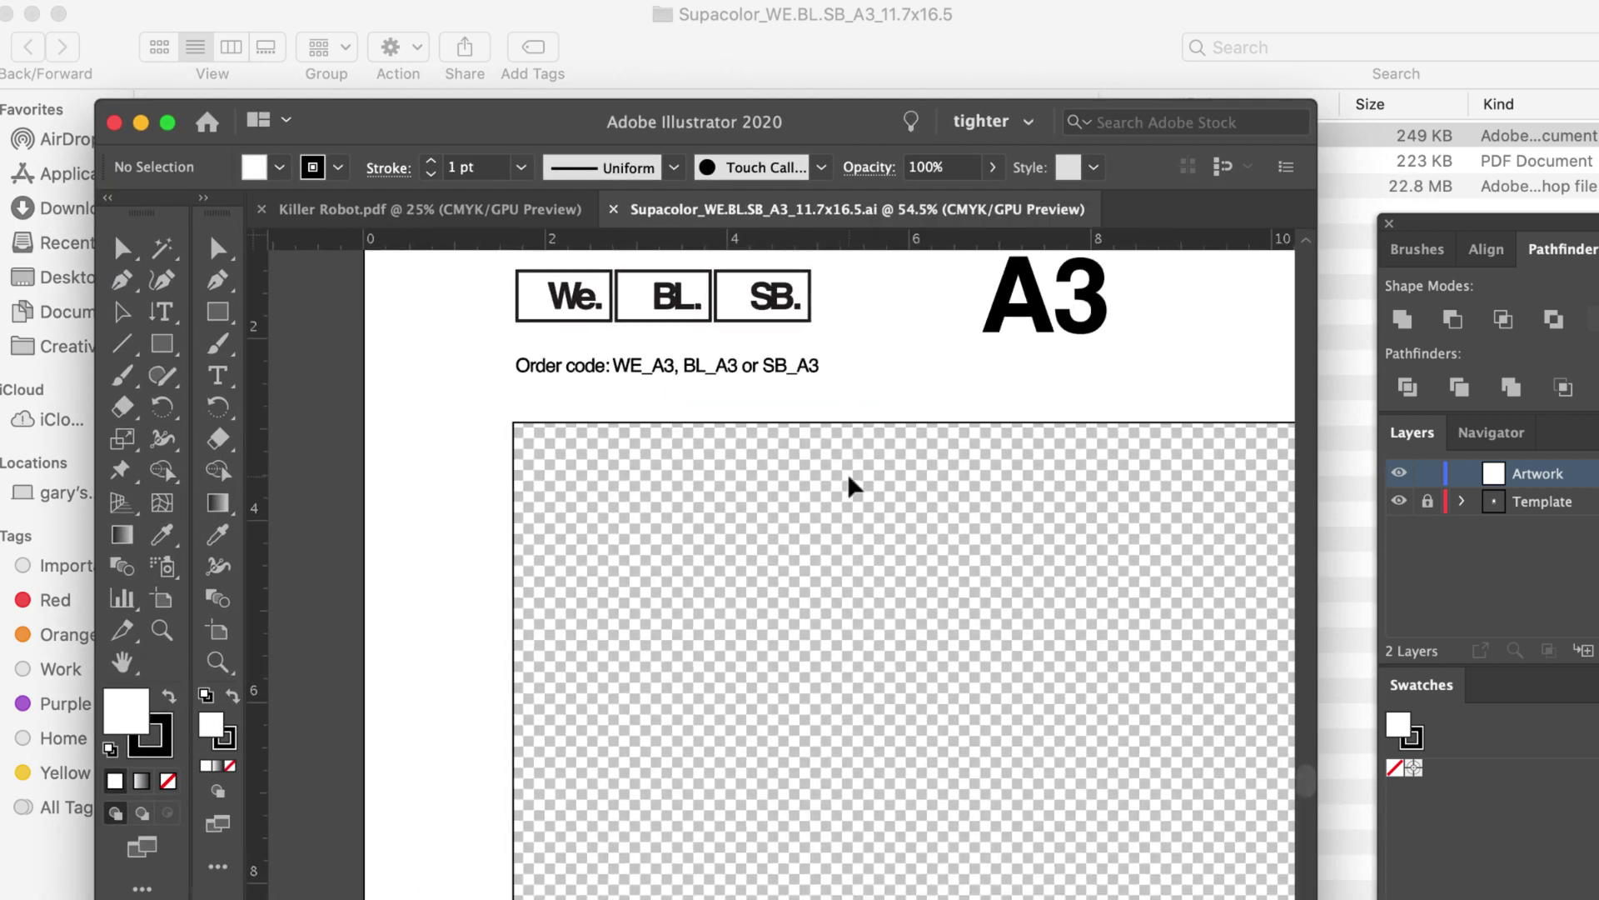
key("super+minus")
key("super+minus")
key("super+minus")
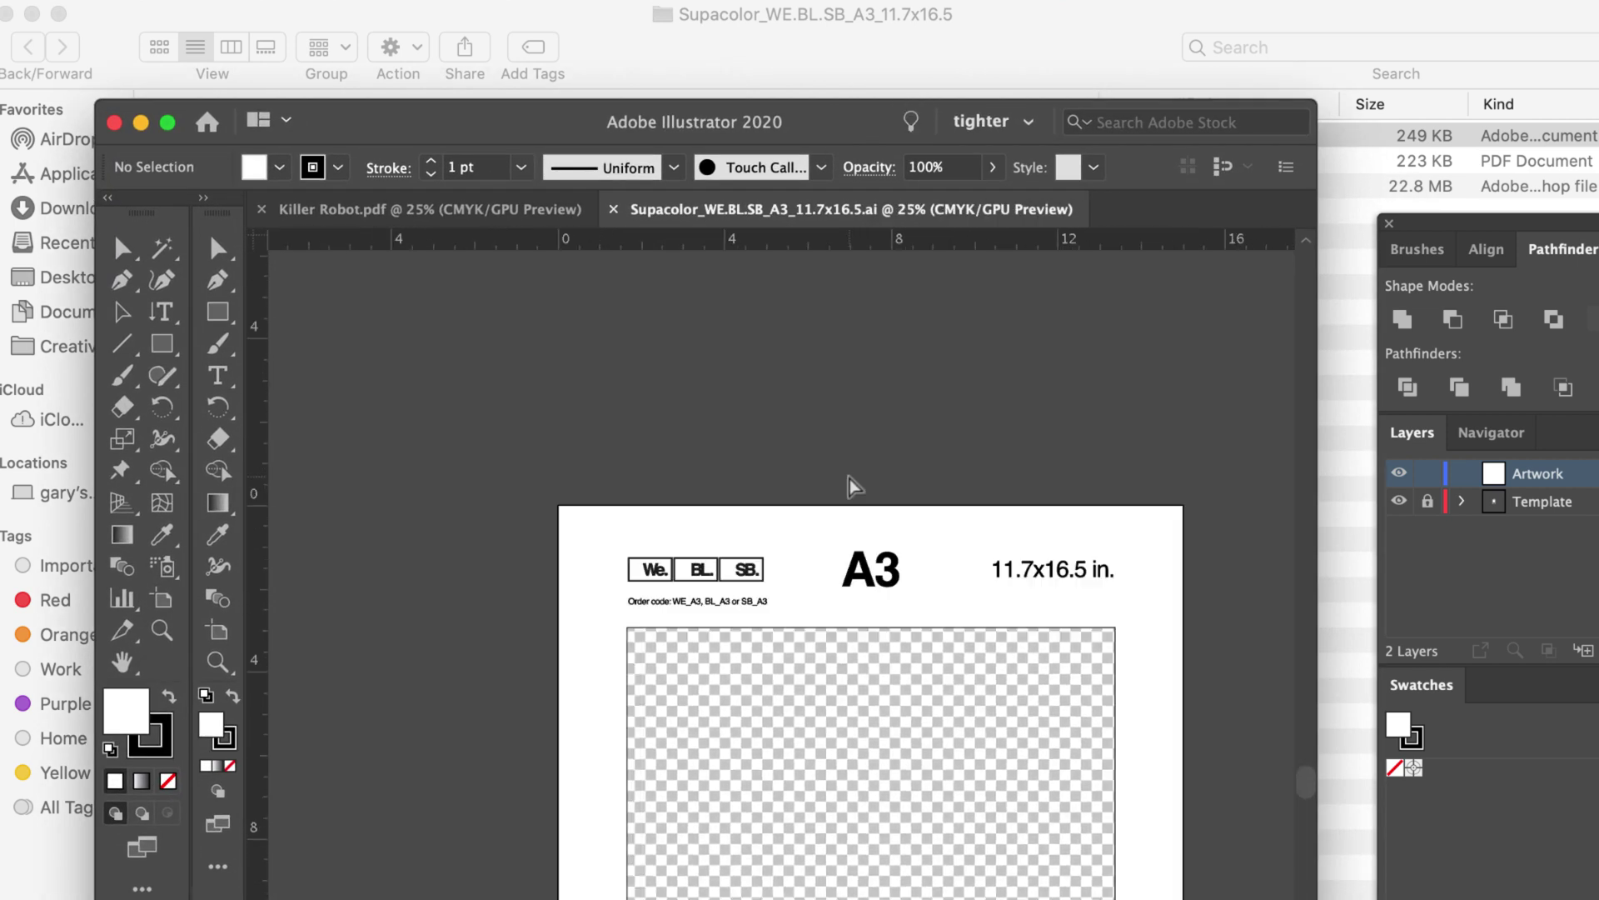
key("super+minus")
scroll(798, 614, "down", 5)
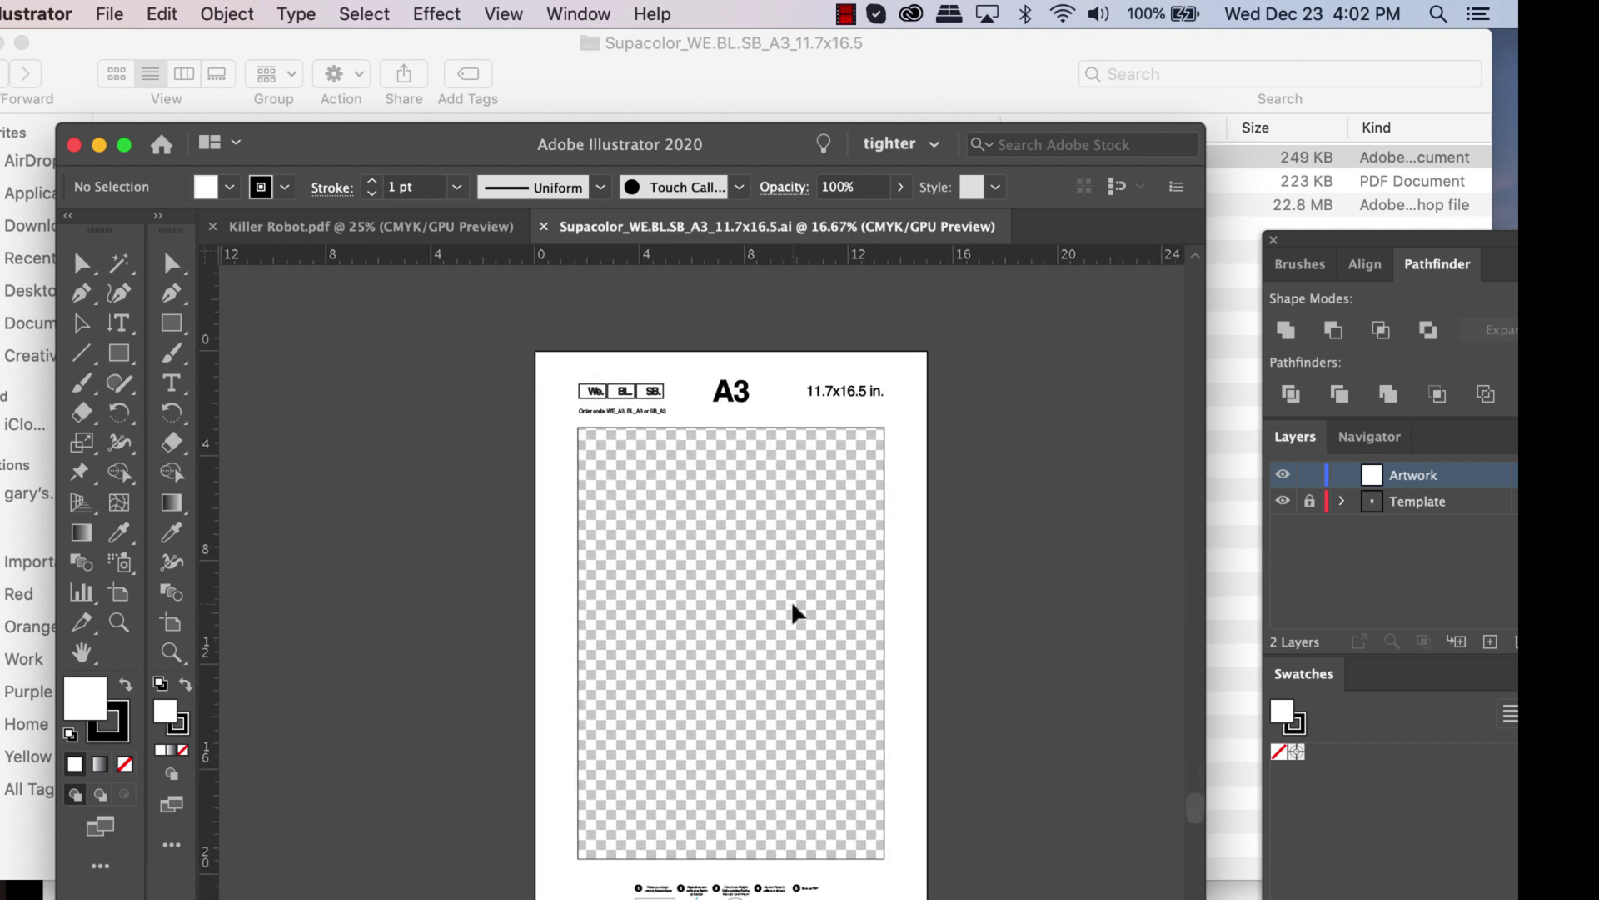
Copy all the artwork from Killer Robot.pdf into the Artwork layer of the A3 template
key("ctrl+Tab")
key("super+a")
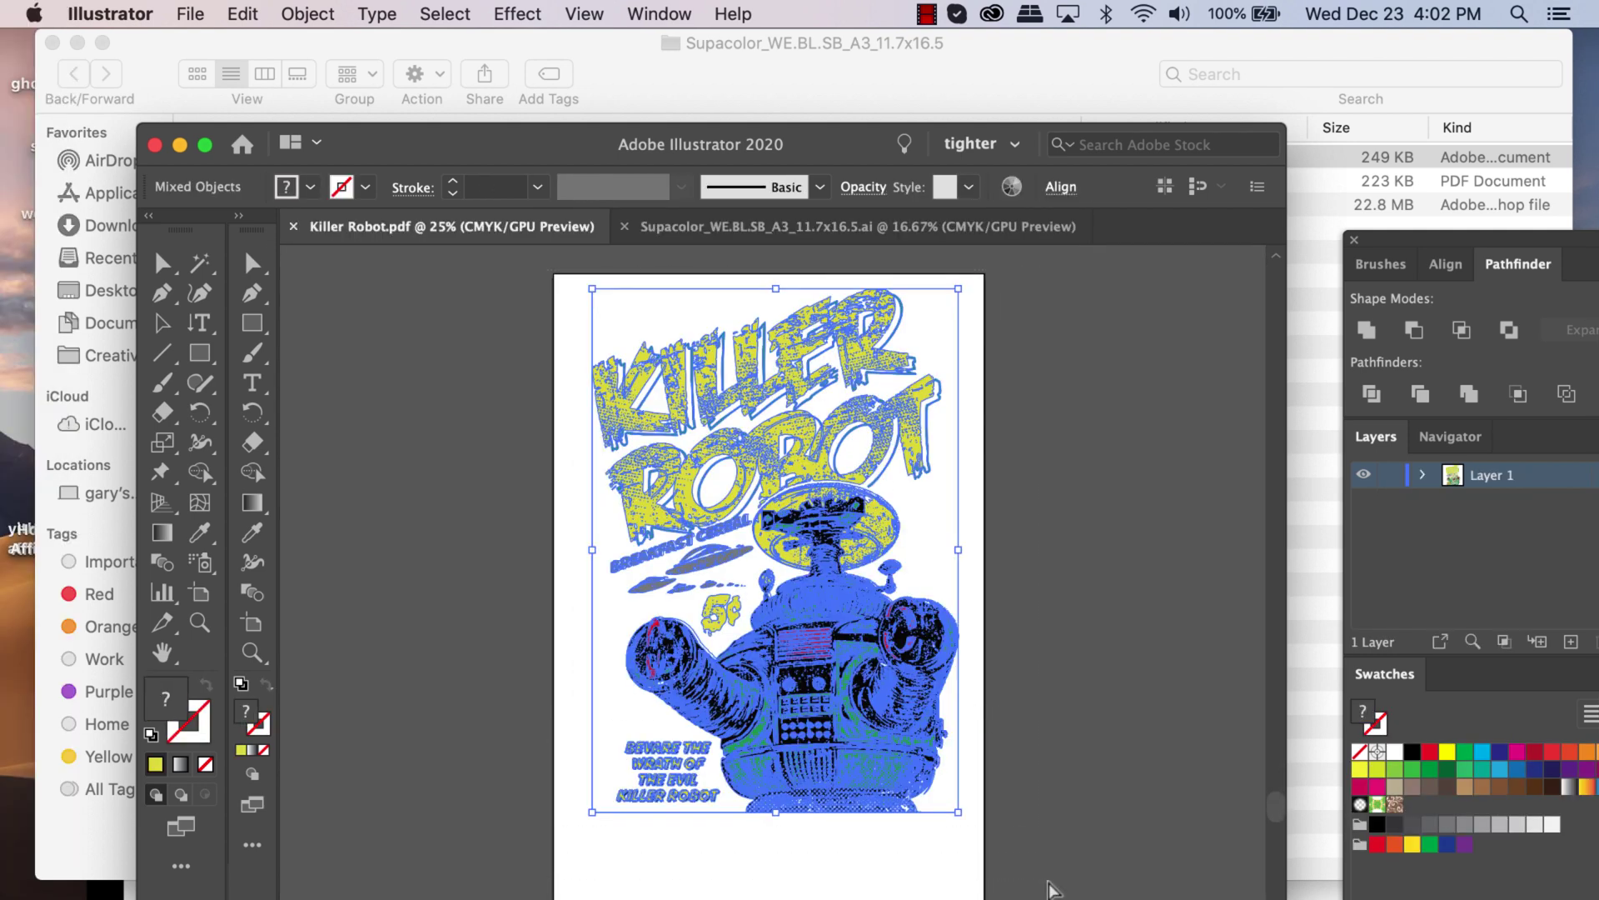
key("super+8")
left_click_drag(863, 308, 883, 452)
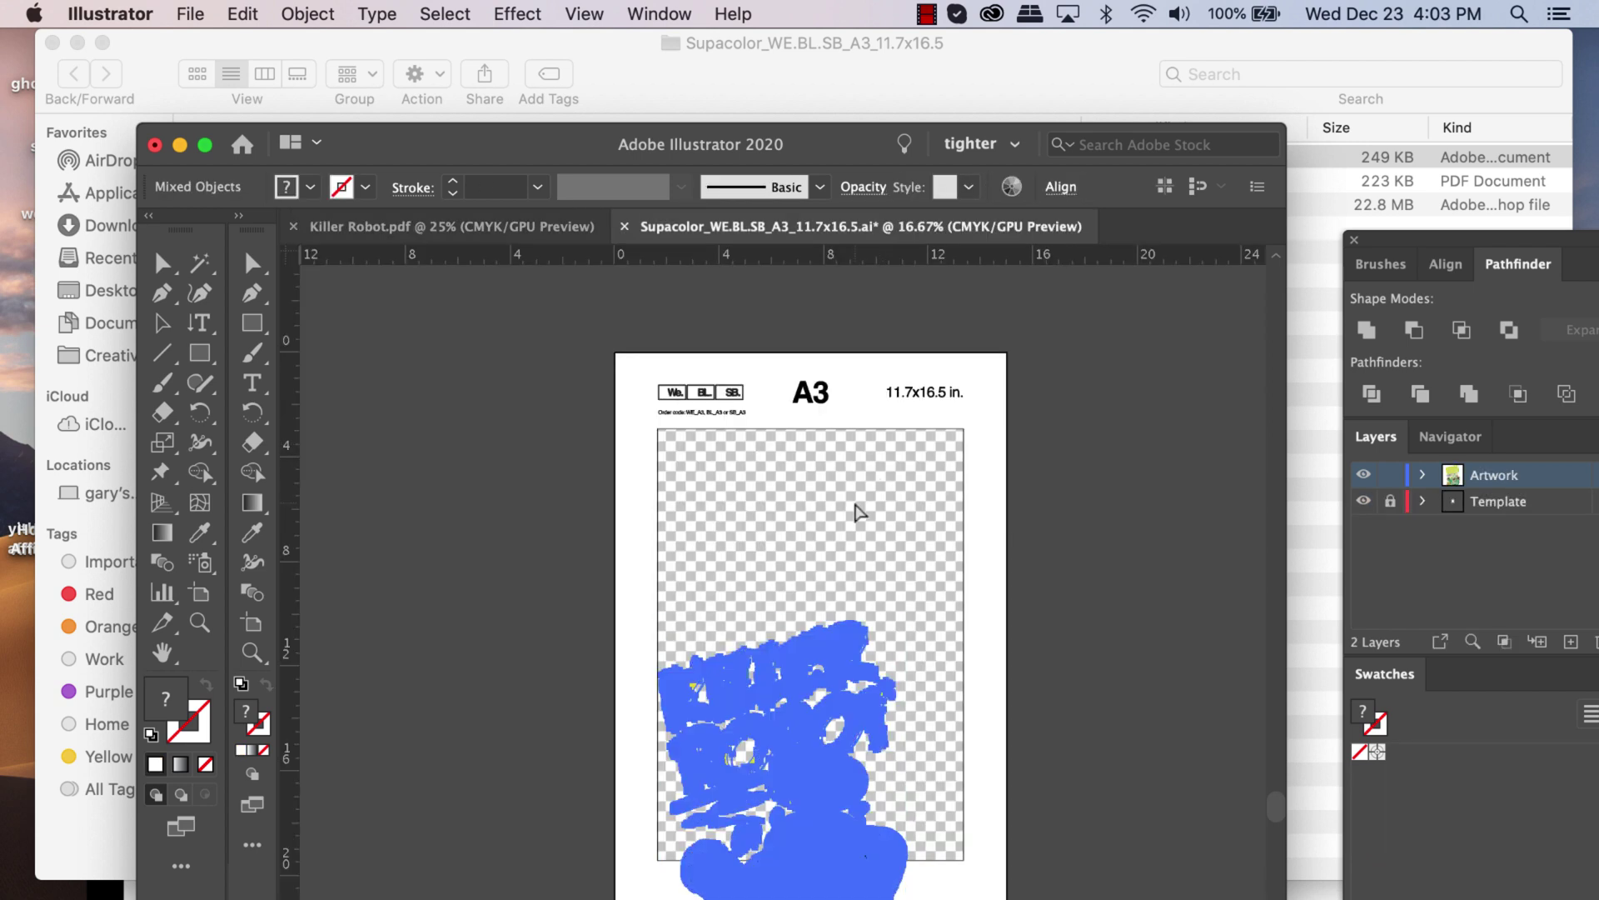
Group the Killer Robot artwork and fit it inside the template's transparent print area, leaving nothing selected
key("super+g")
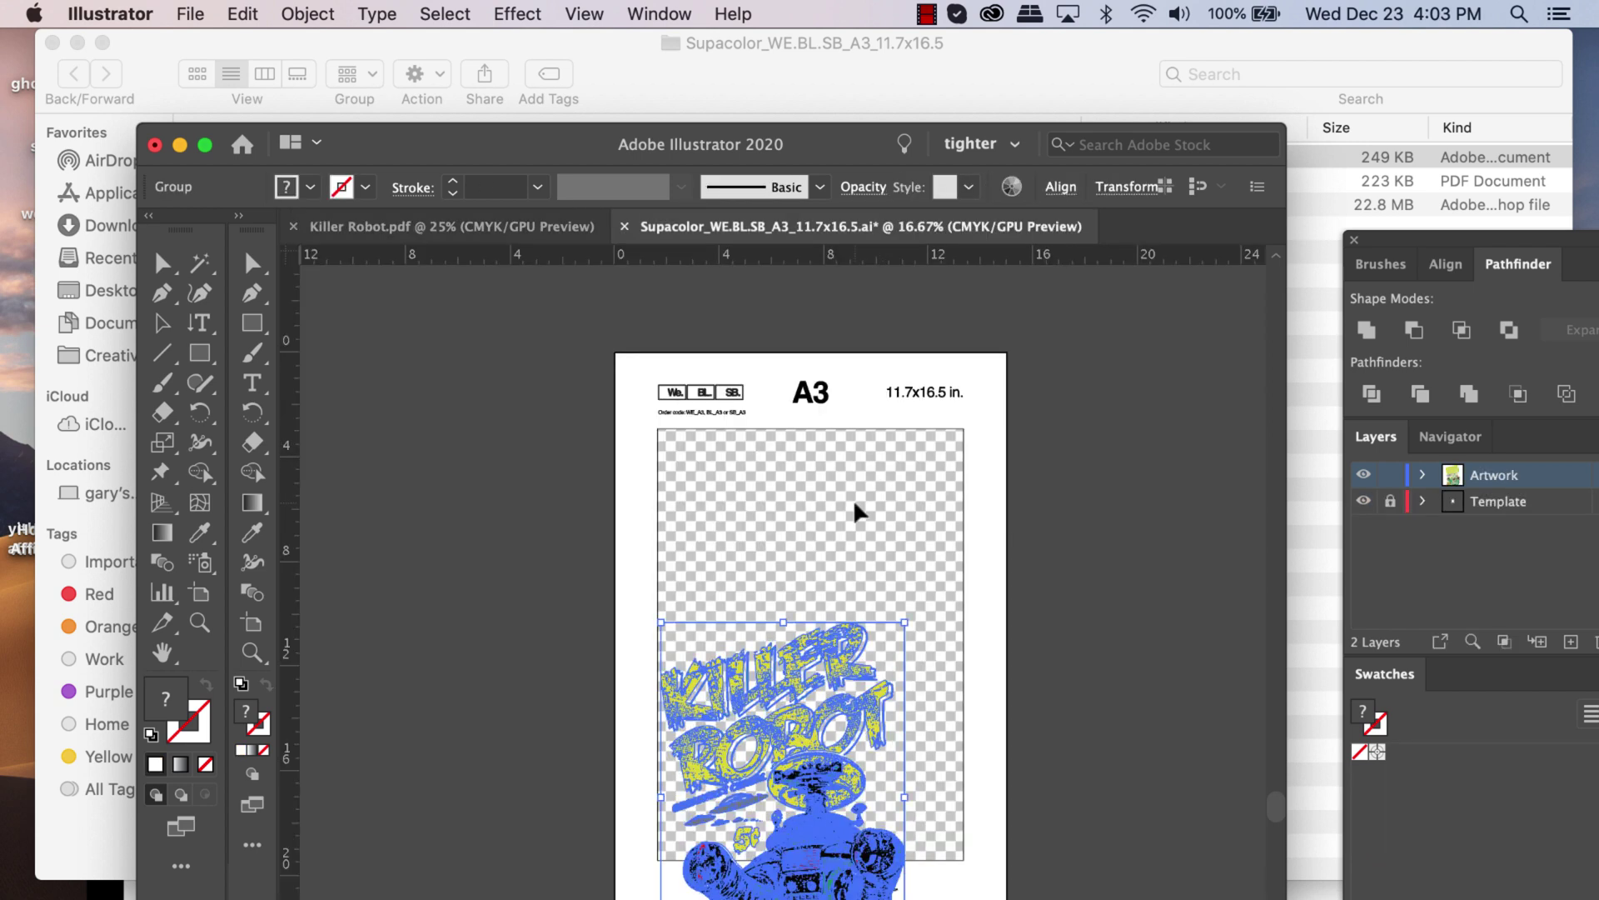
left_click_drag(873, 557, 892, 483)
key("shift+super+a")
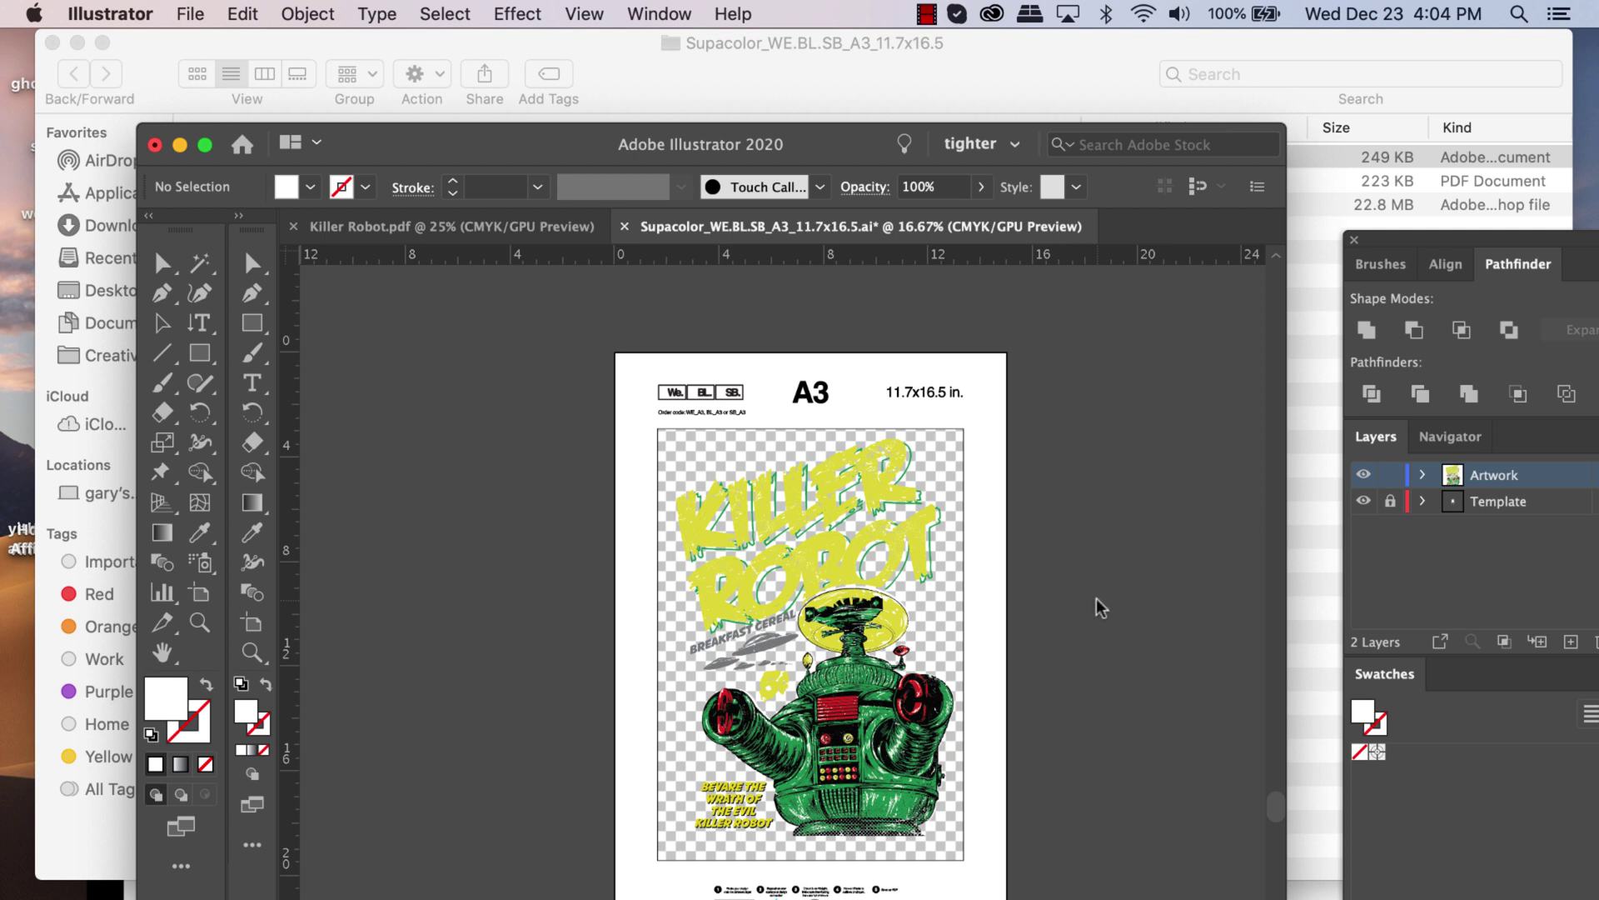
Start saving the template under a new name as Adobe PDF and remove "Supacolor" from the start of the file name
key("shift+super+s")
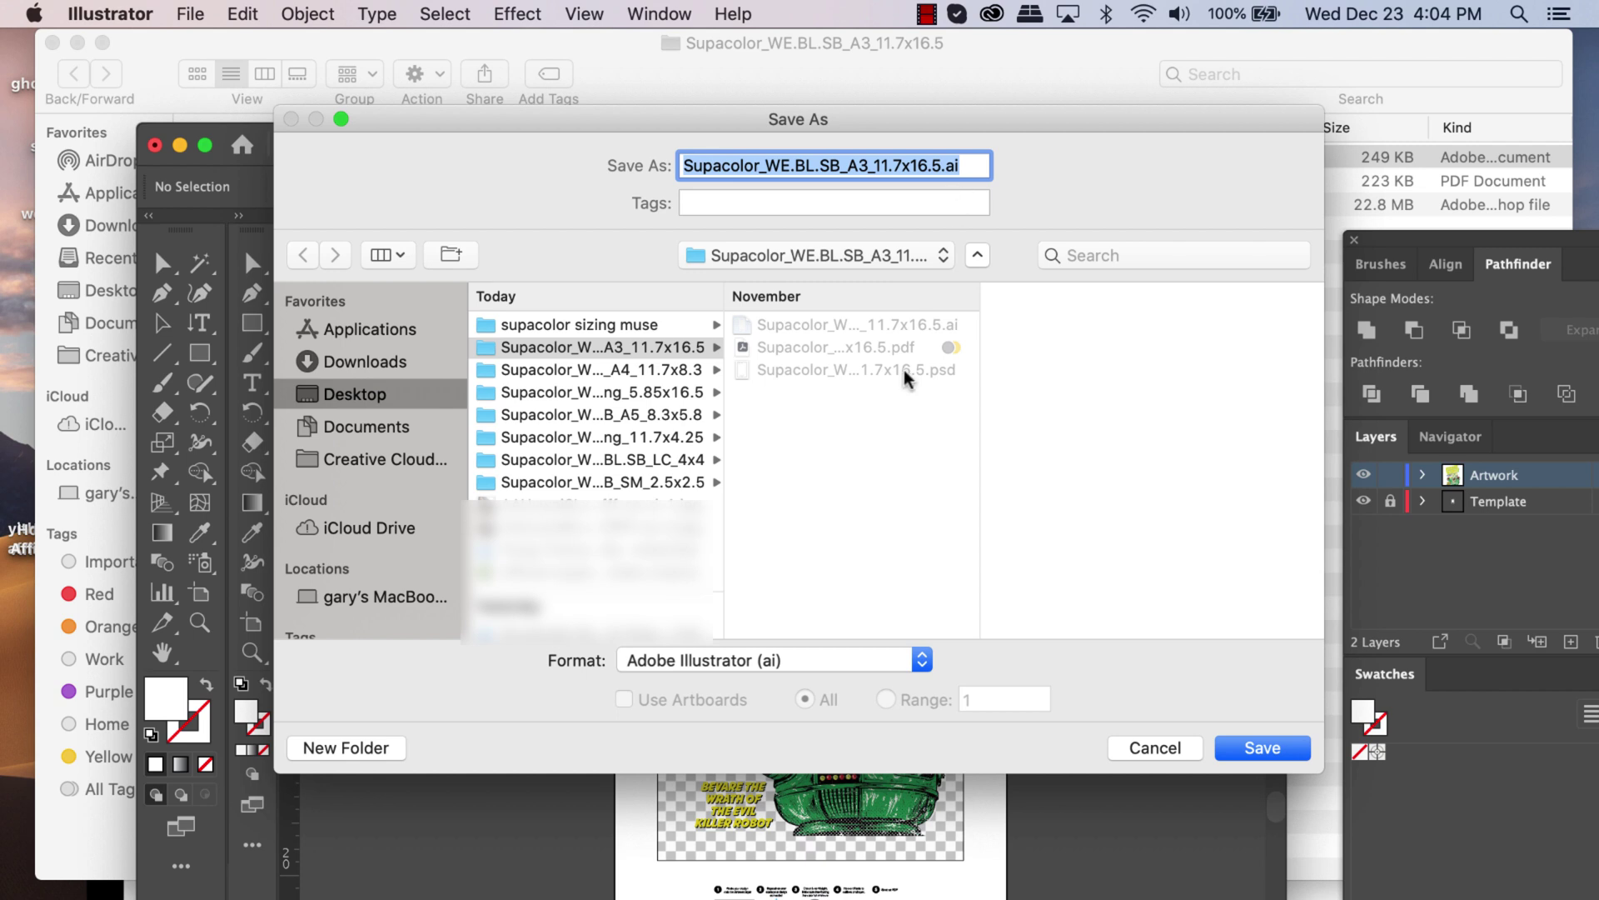
left_click(895, 661)
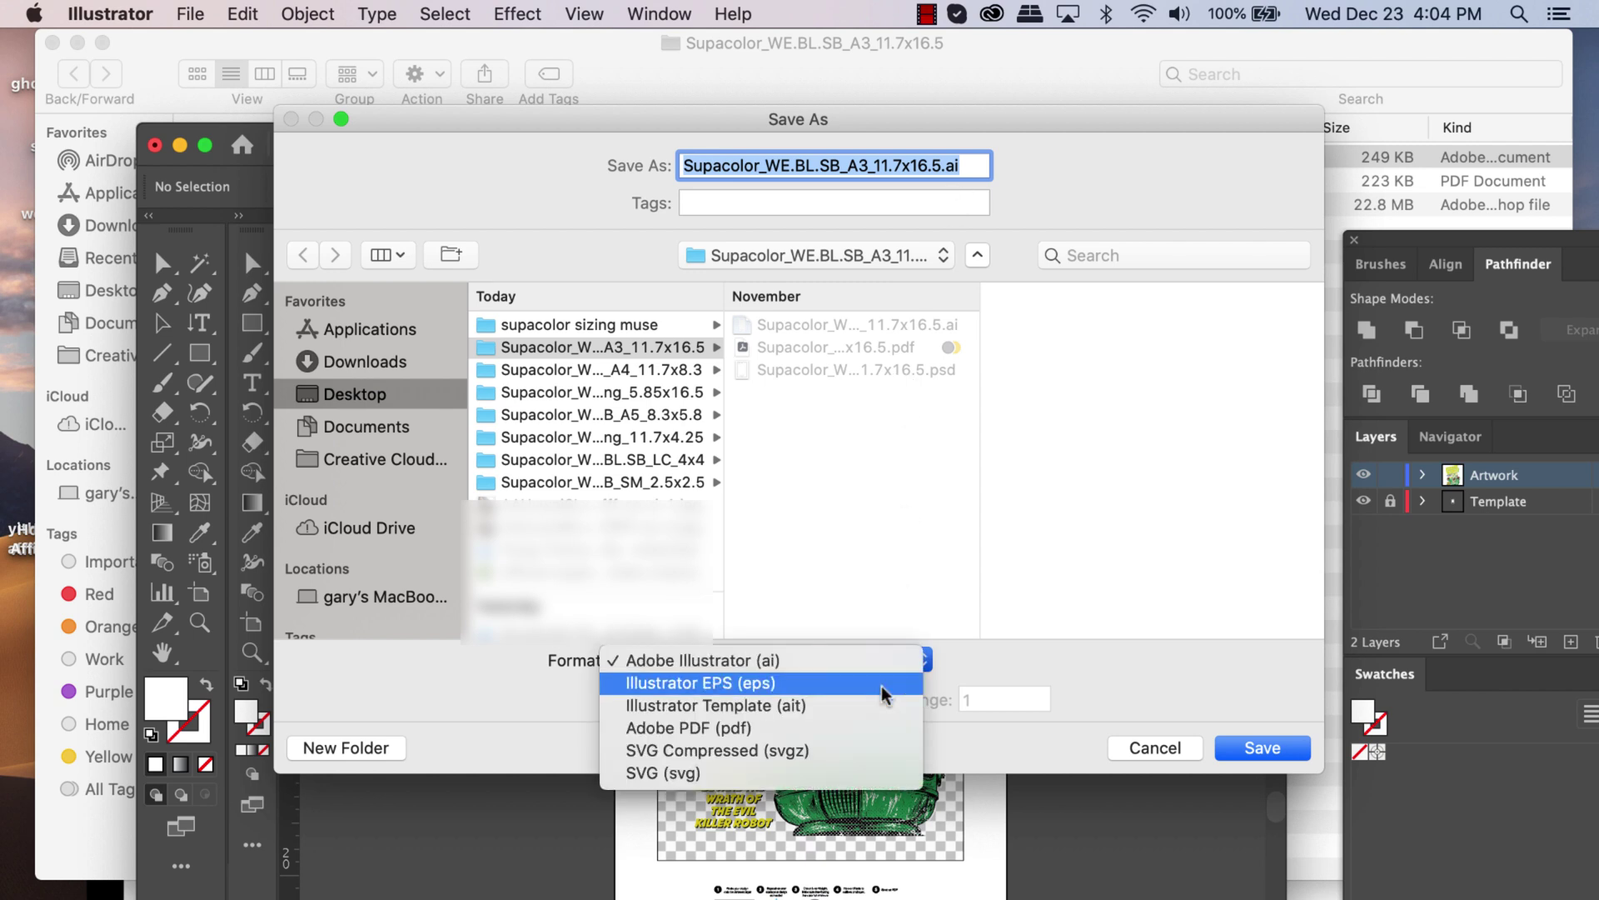
left_click(876, 736)
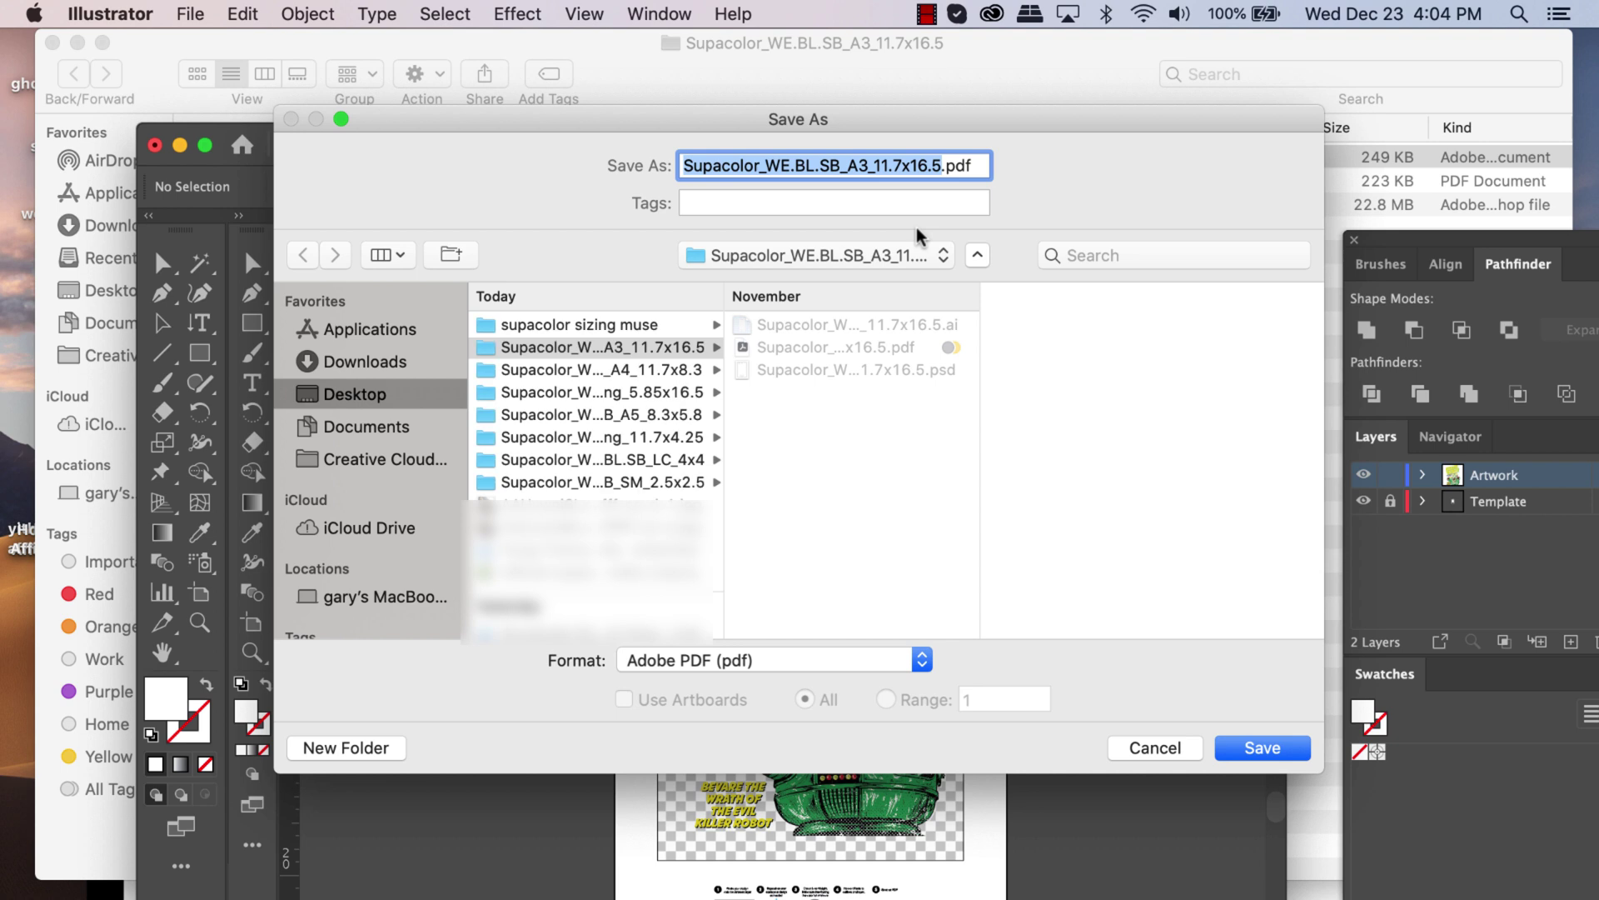
left_click(949, 167)
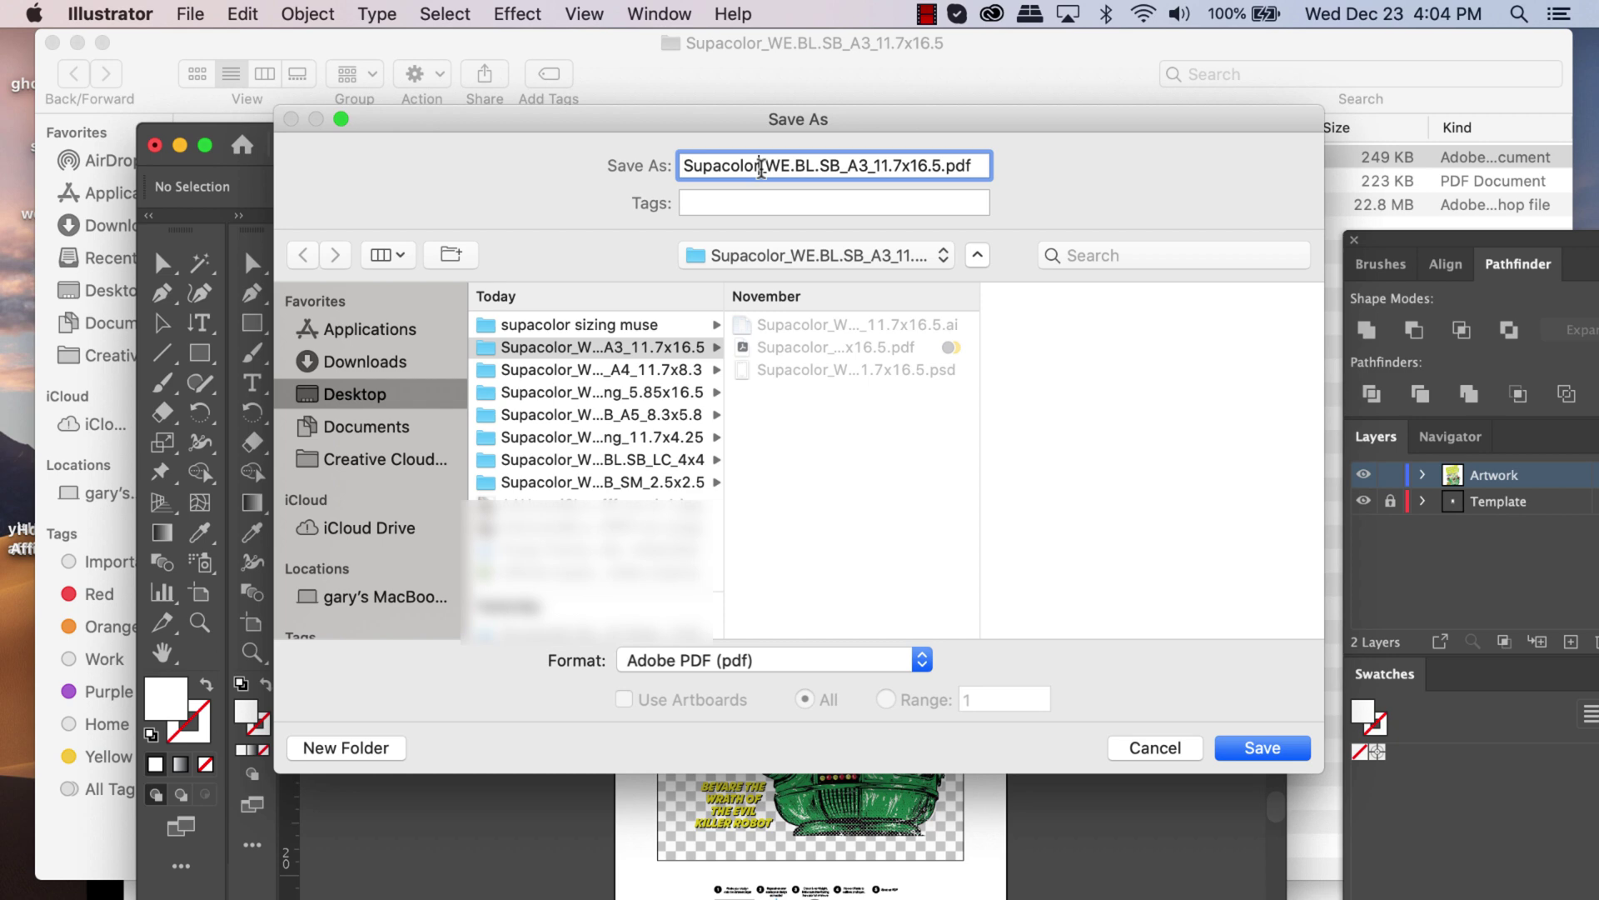
left_click_drag(760, 166, 667, 165)
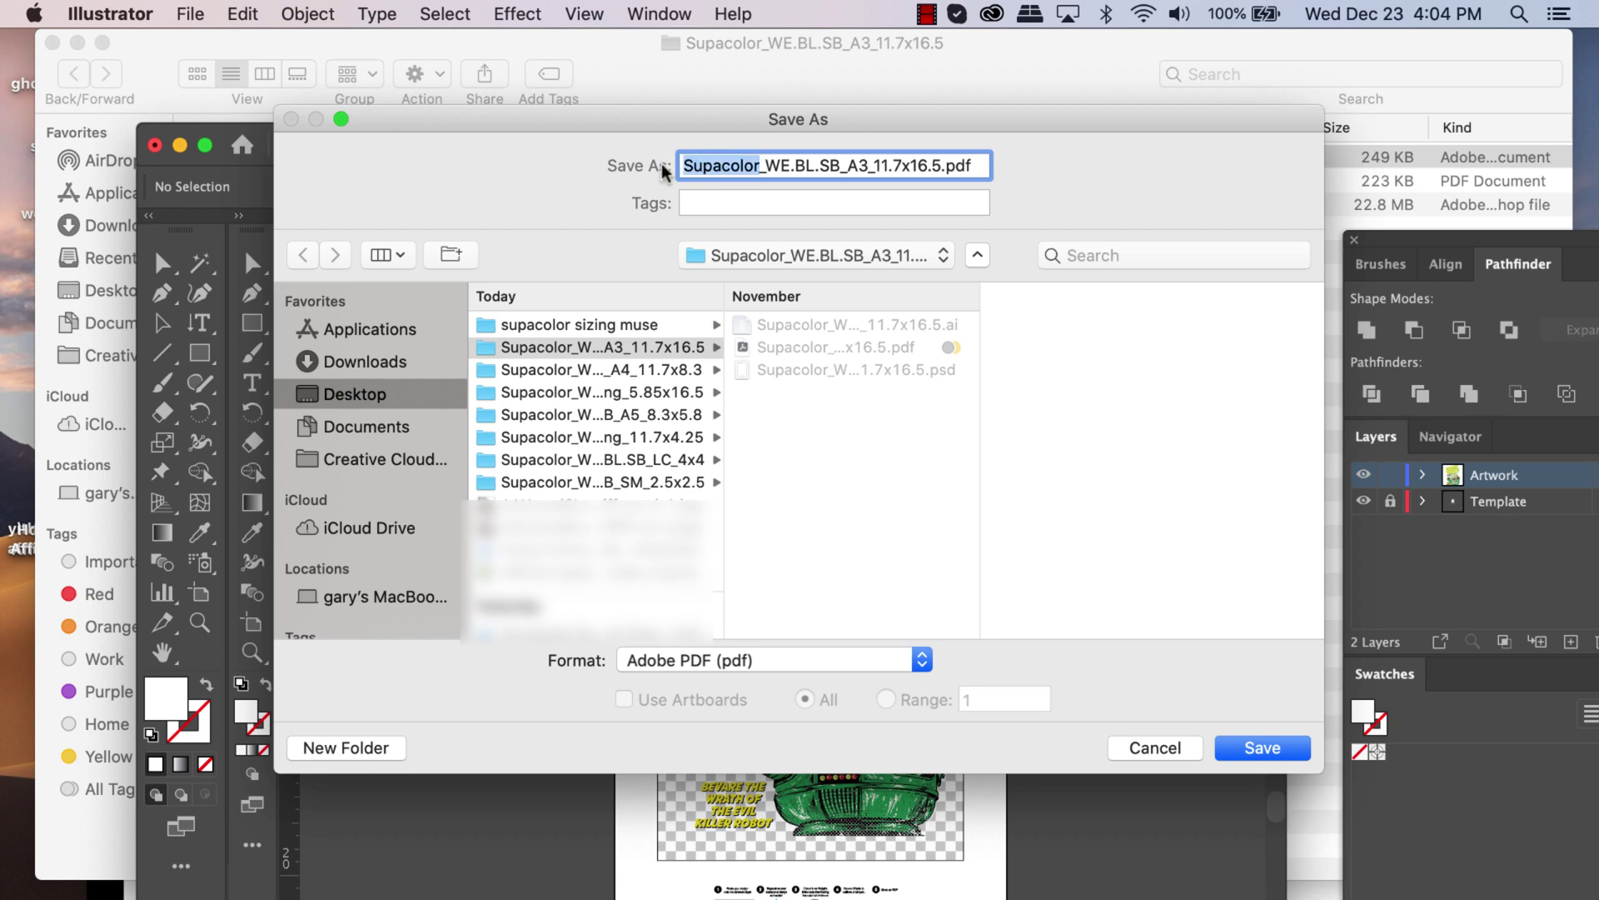
key("BackSpace")
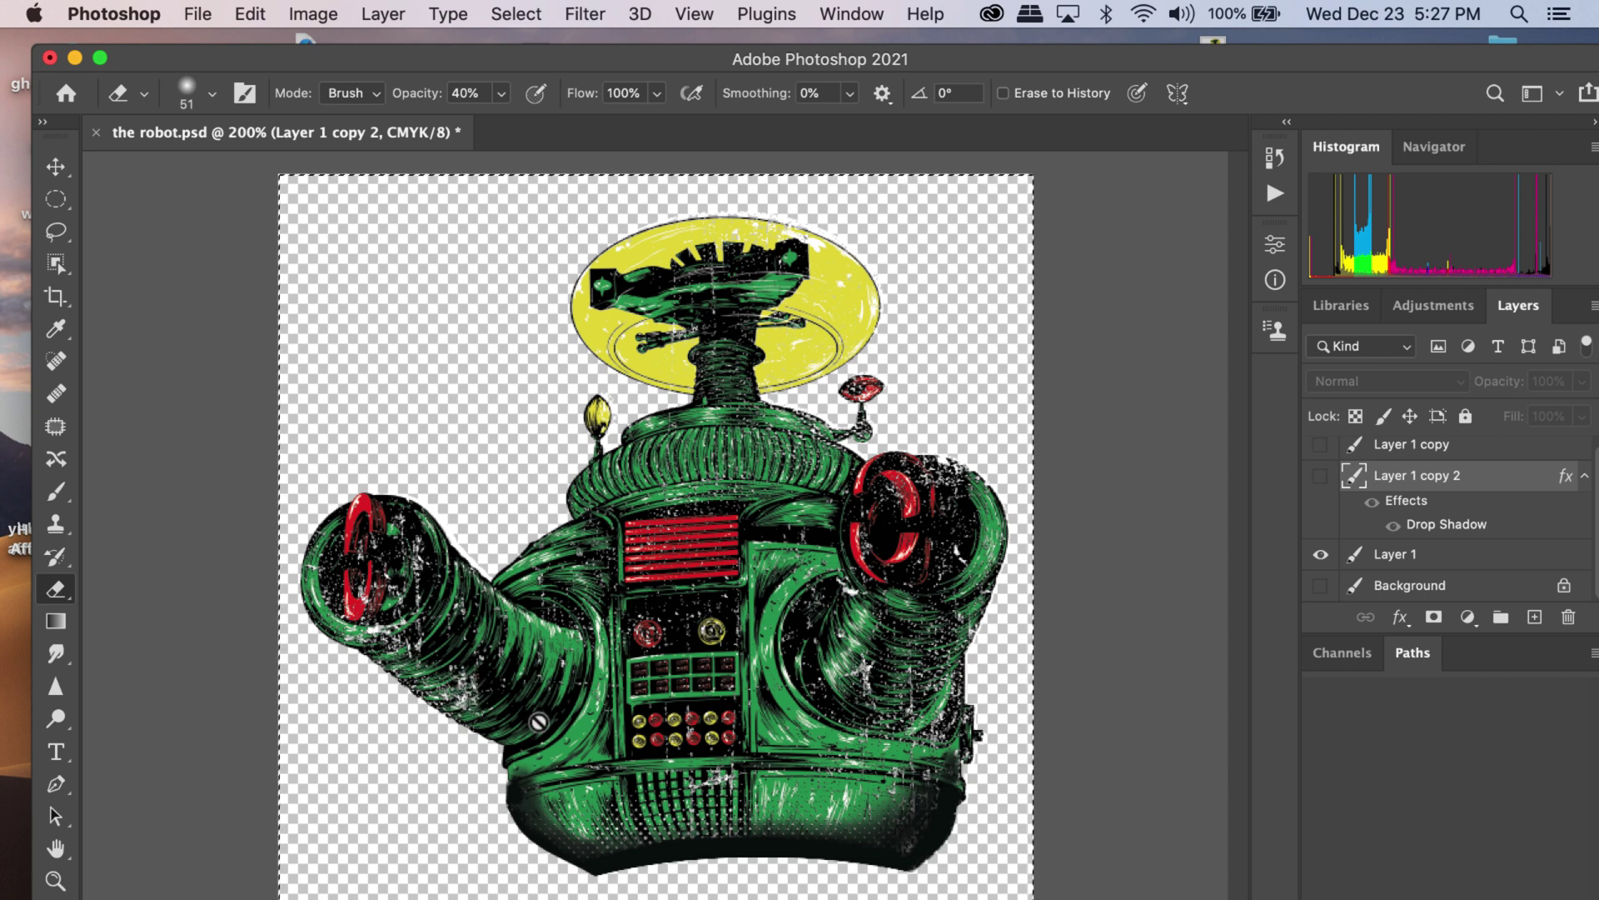
In Photoshop, in the robot.psd, show the drop-shadowed Layer 1 copy 2, hide Layer 1 and make the Background layer visible
left_click(1322, 485)
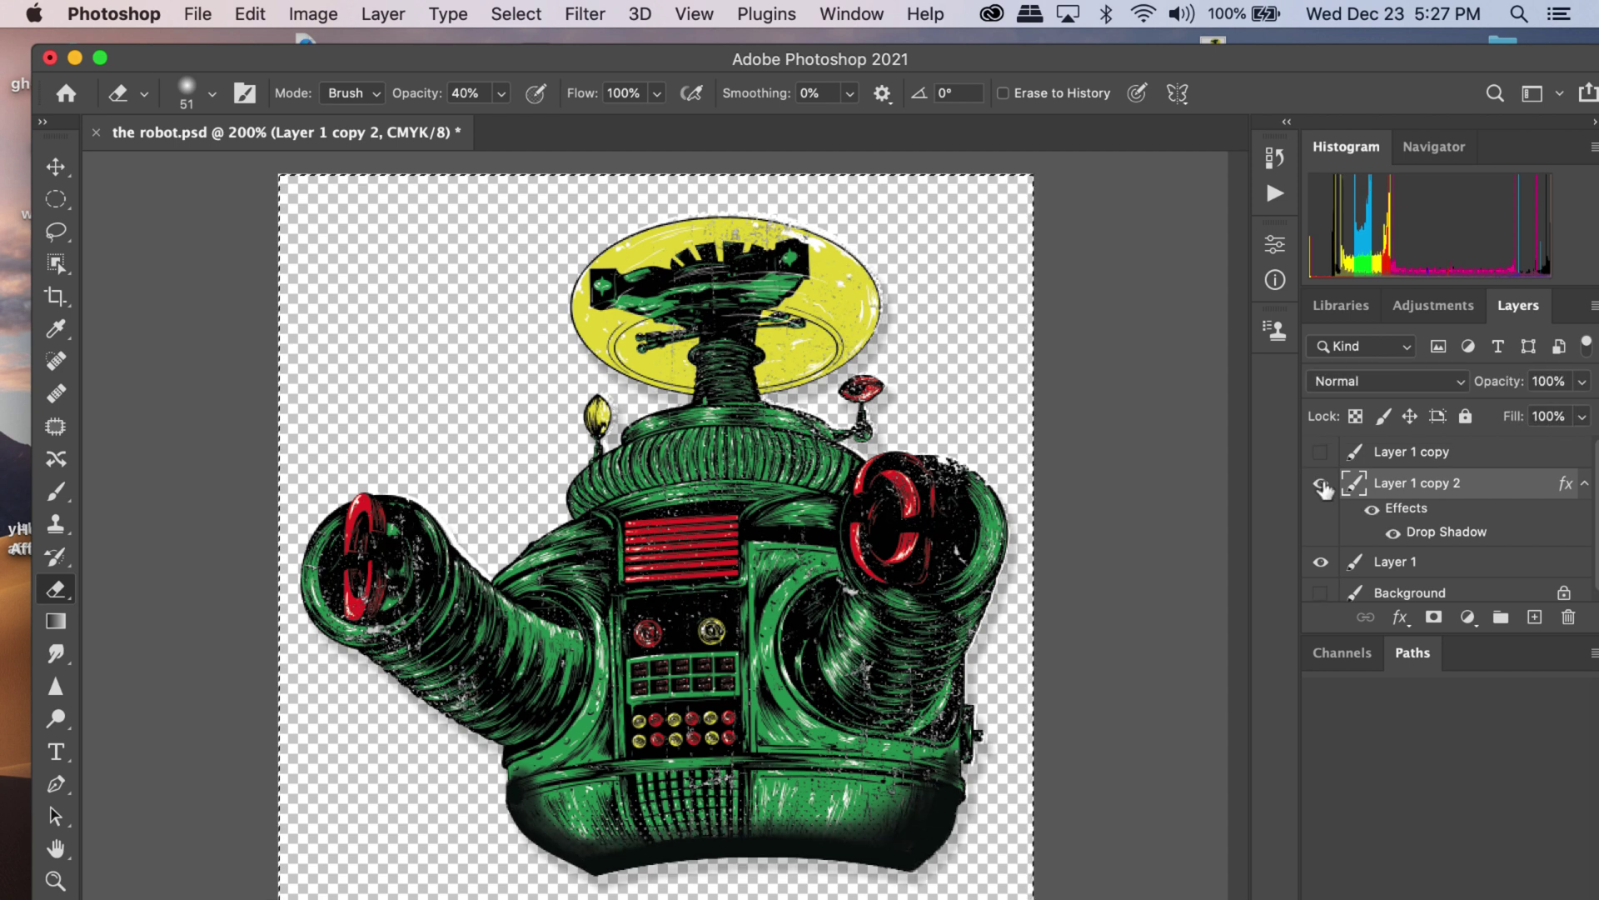
left_click(1322, 563)
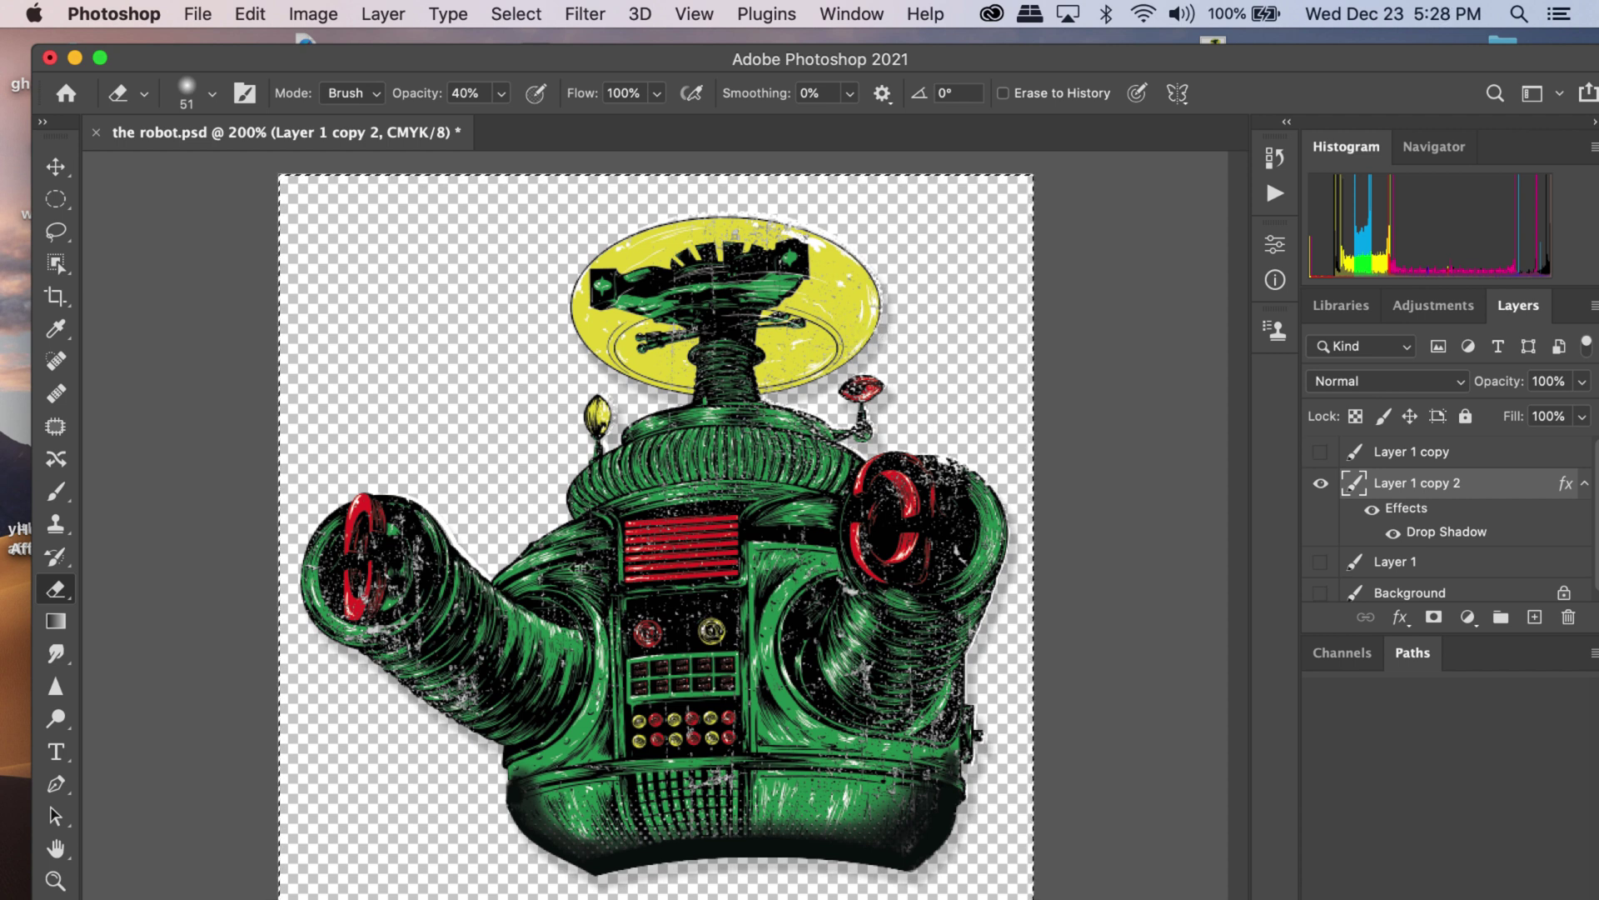
left_click(1322, 593)
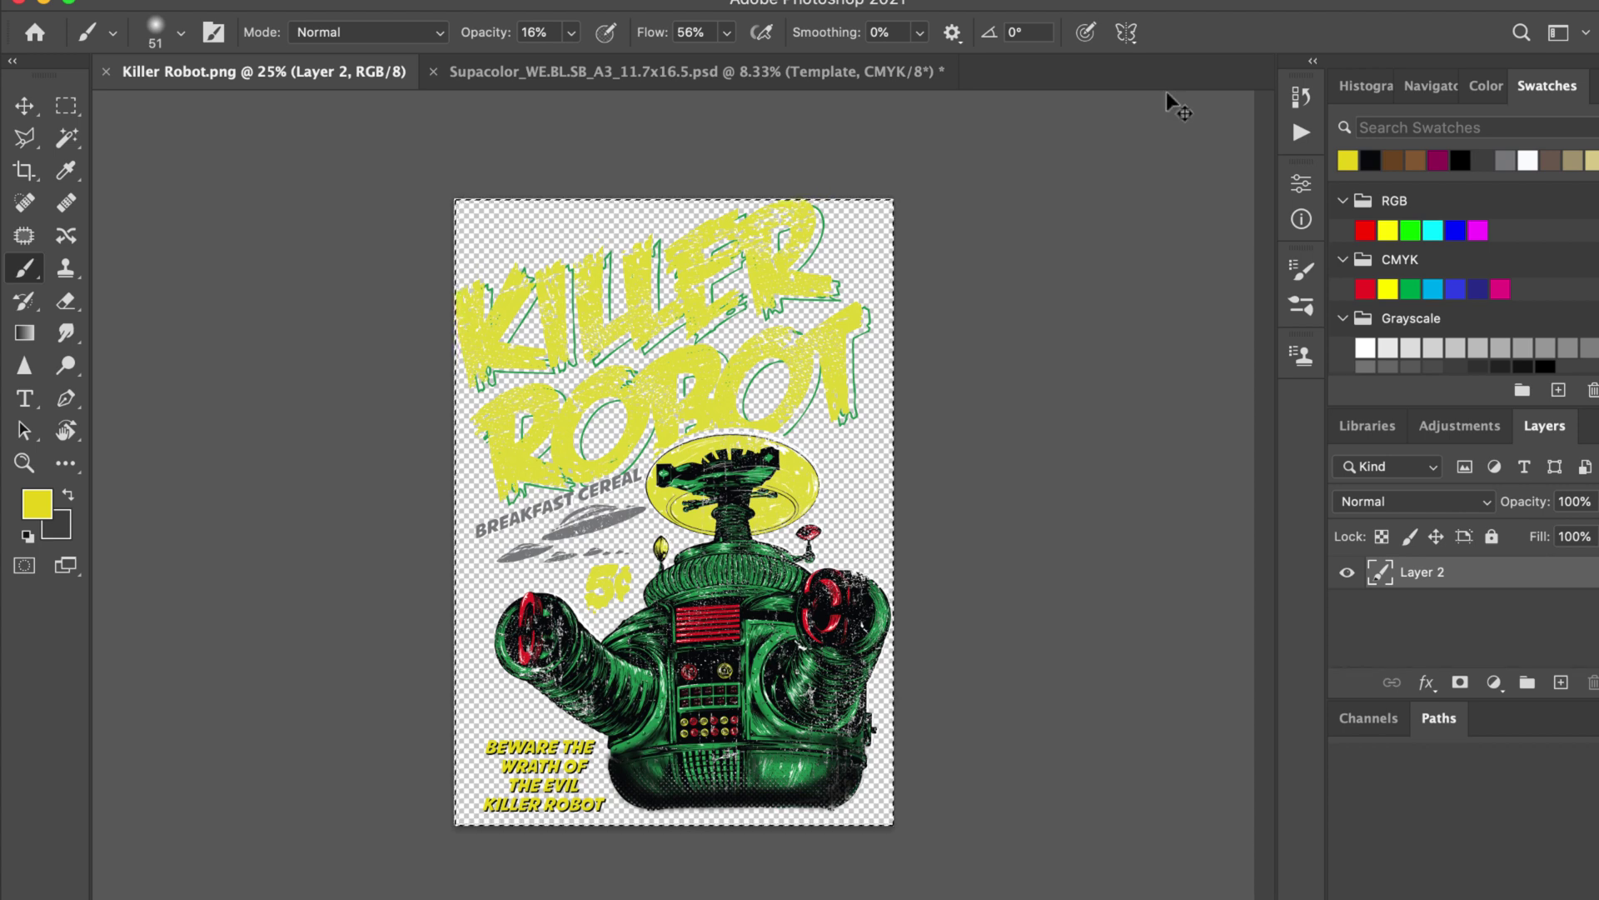
Copy the Killer Robot.png artwork into the A3 PSD template, scale it to 236.14% with Free Transform and center it over the print area
left_click_drag(847, 77, 691, 246)
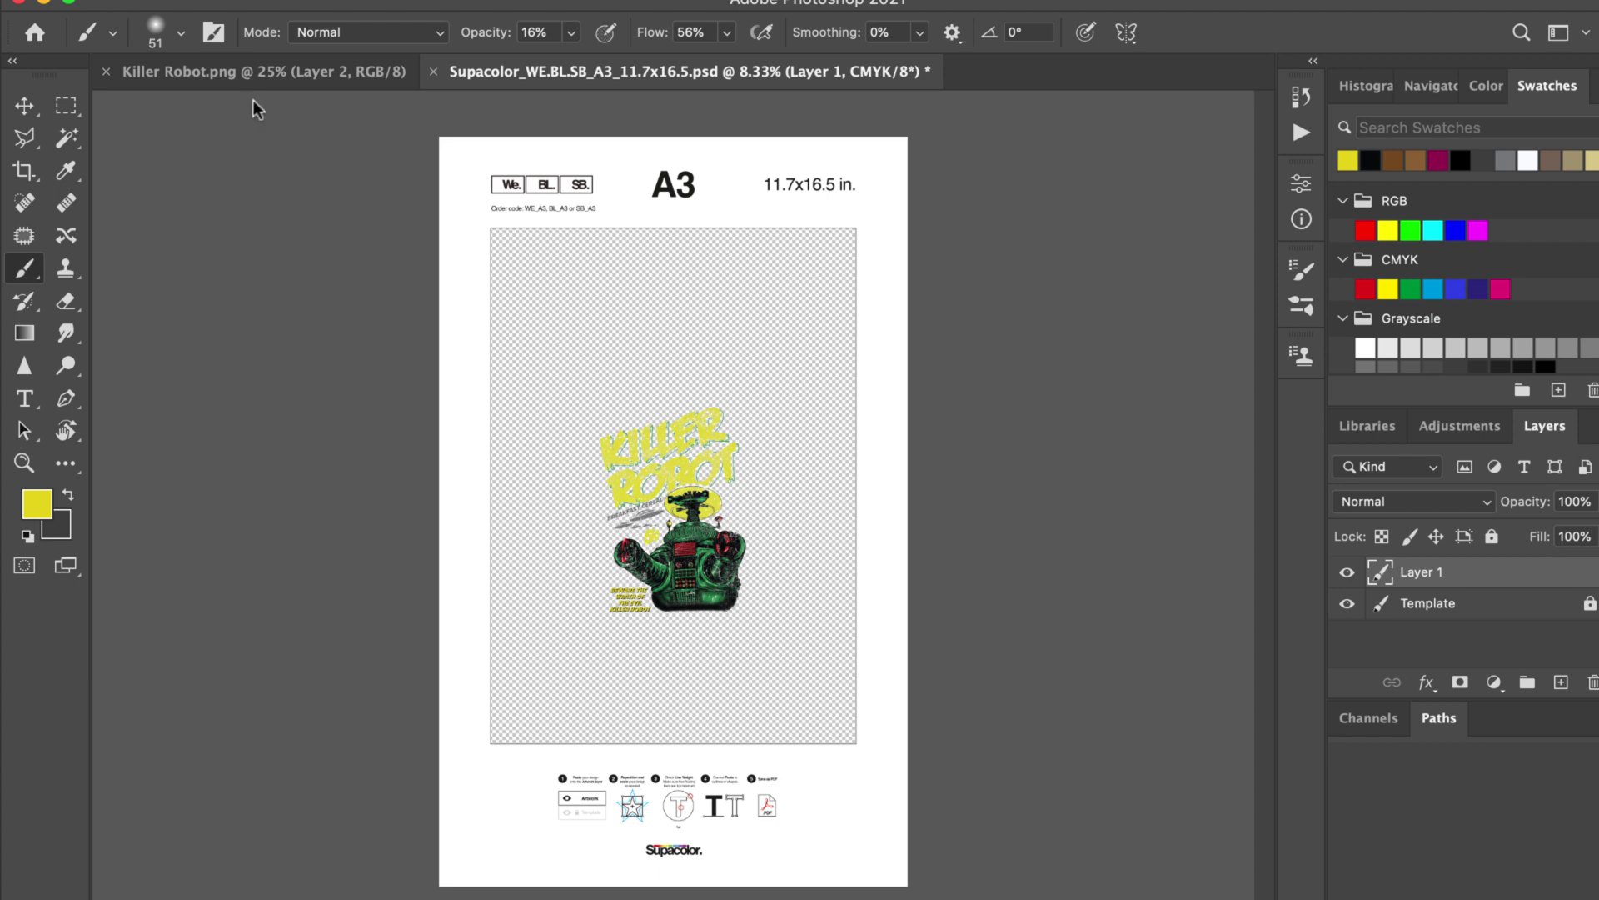
left_click(250, 0)
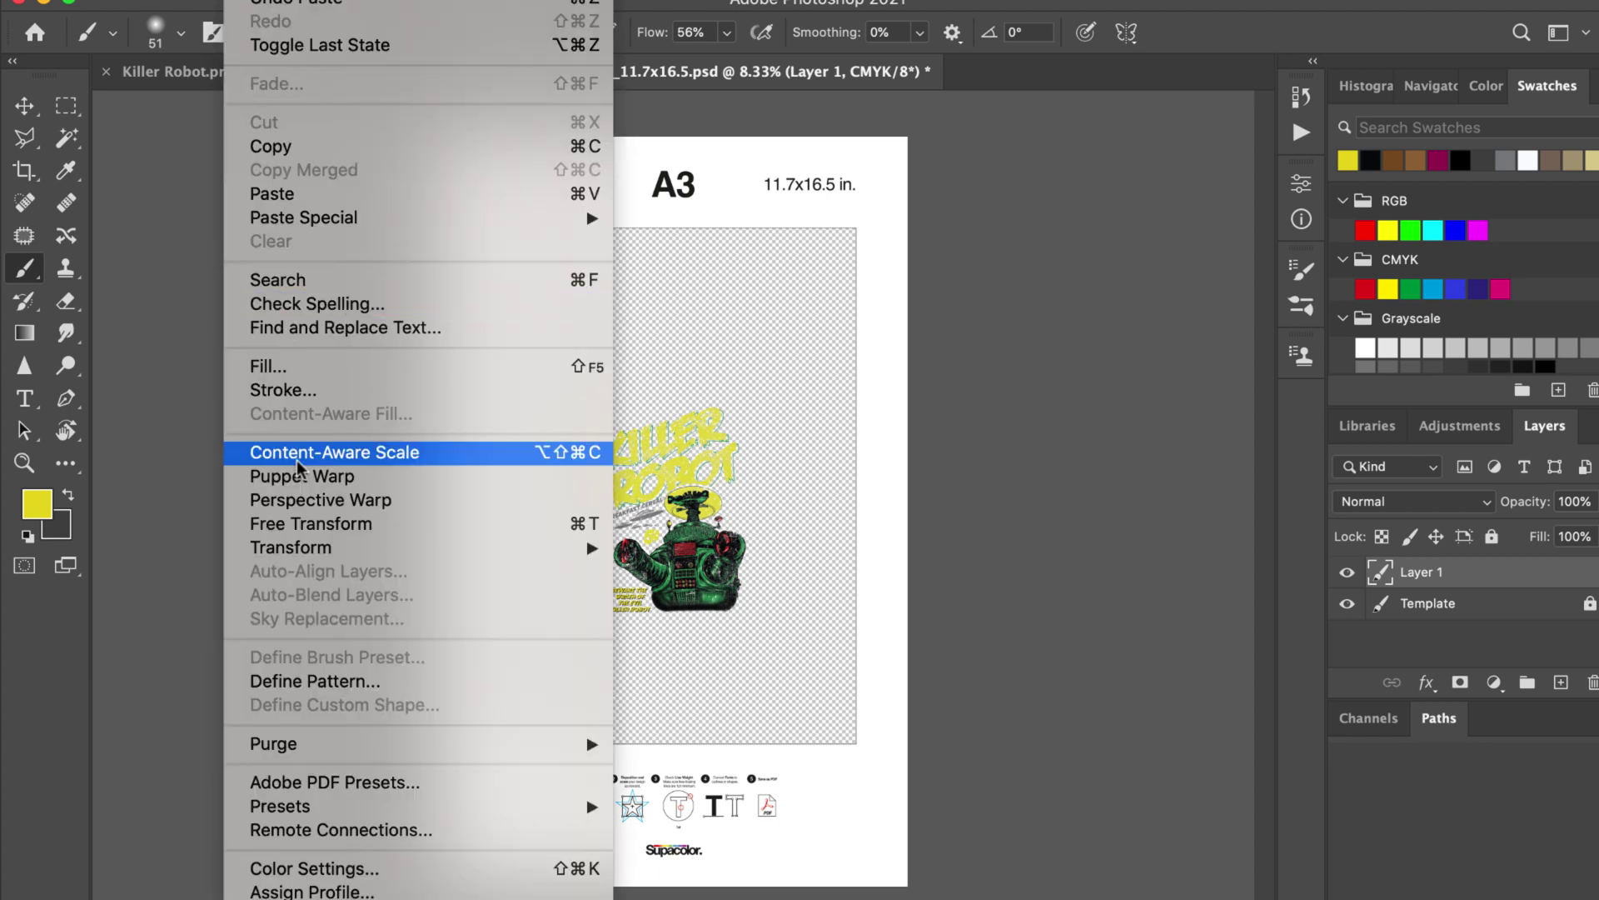
left_click(319, 525)
left_click_drag(753, 403, 892, 198)
left_click_drag(585, 636, 536, 662)
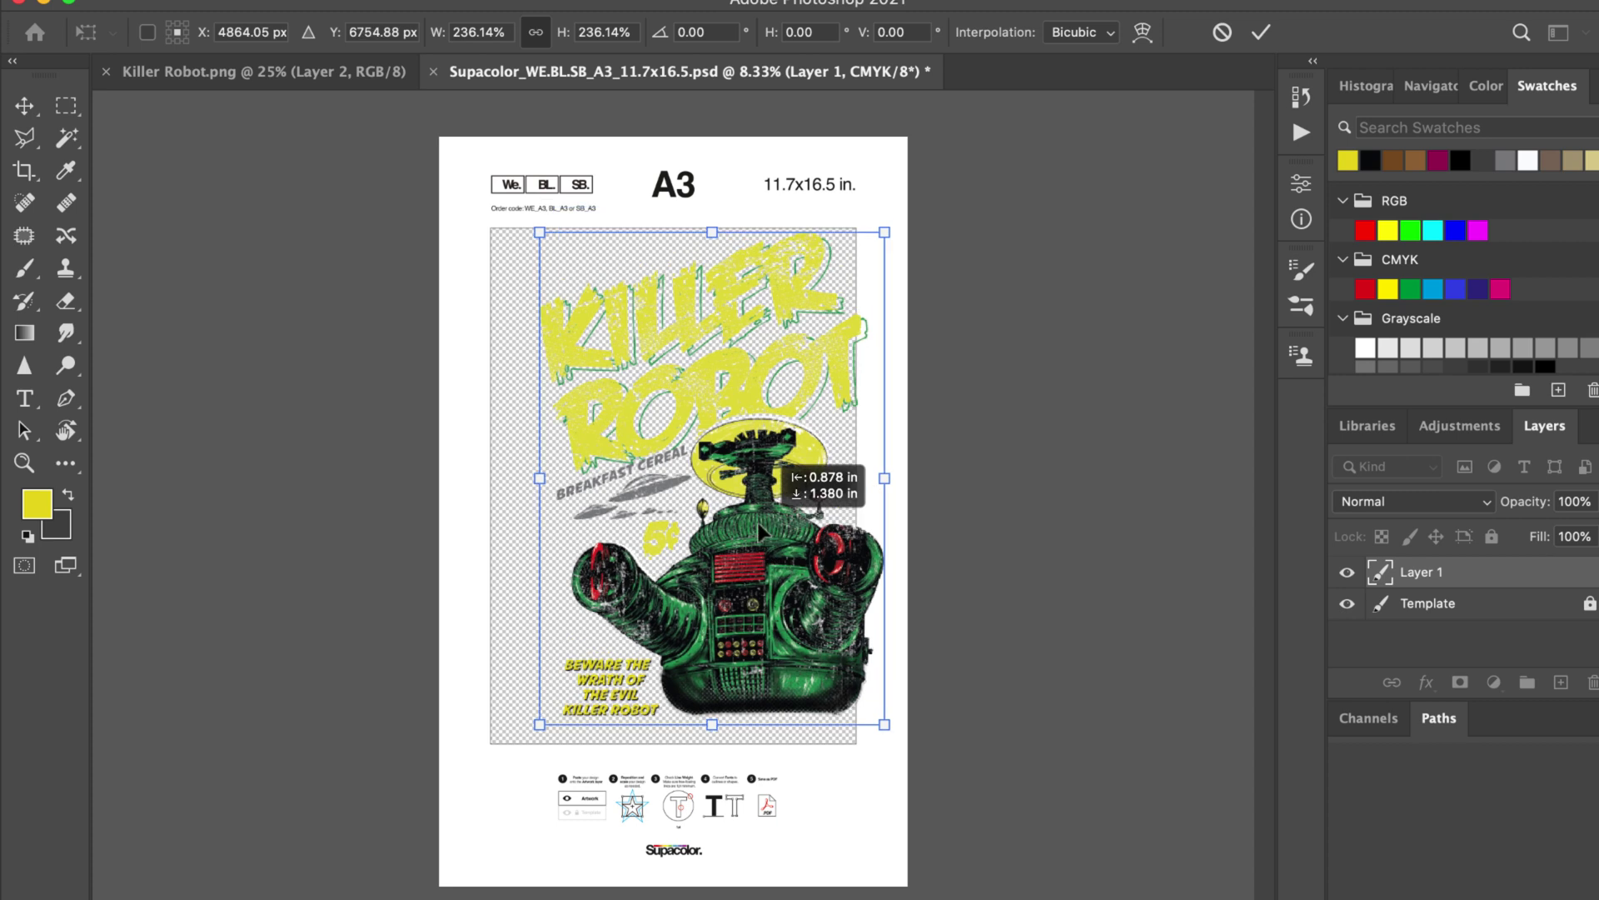
left_click_drag(759, 530, 752, 524)
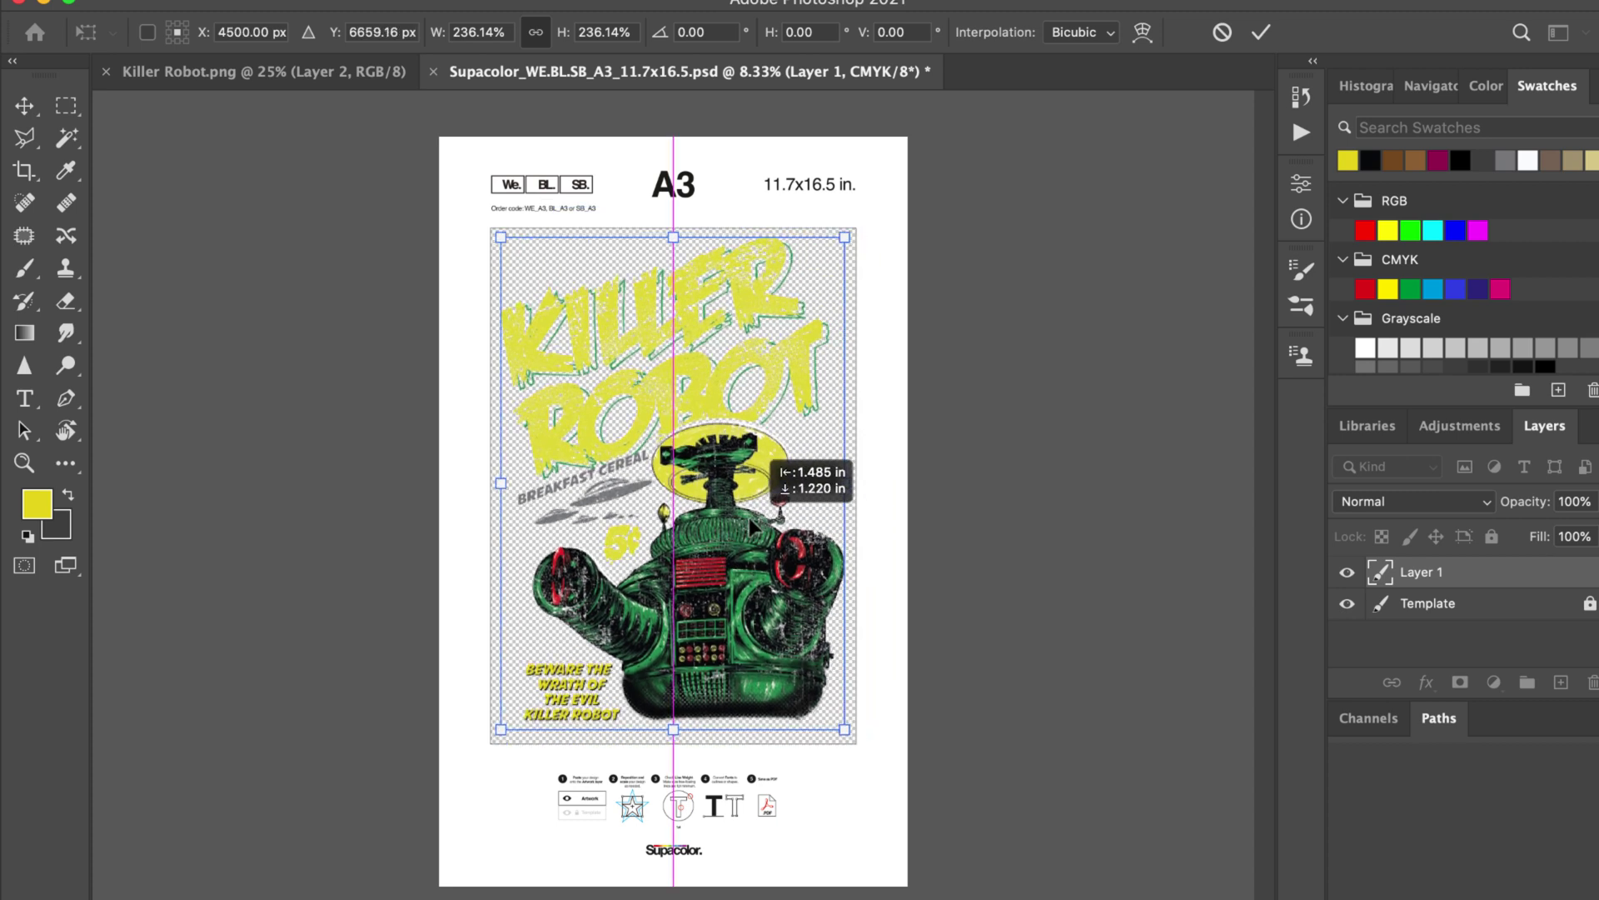
Scale the robot artwork to 90.47%, place it horizontally centered near the print area's upper edge, and apply the transform
left_click_drag(846, 236, 822, 271)
left_click_drag(709, 423, 724, 388)
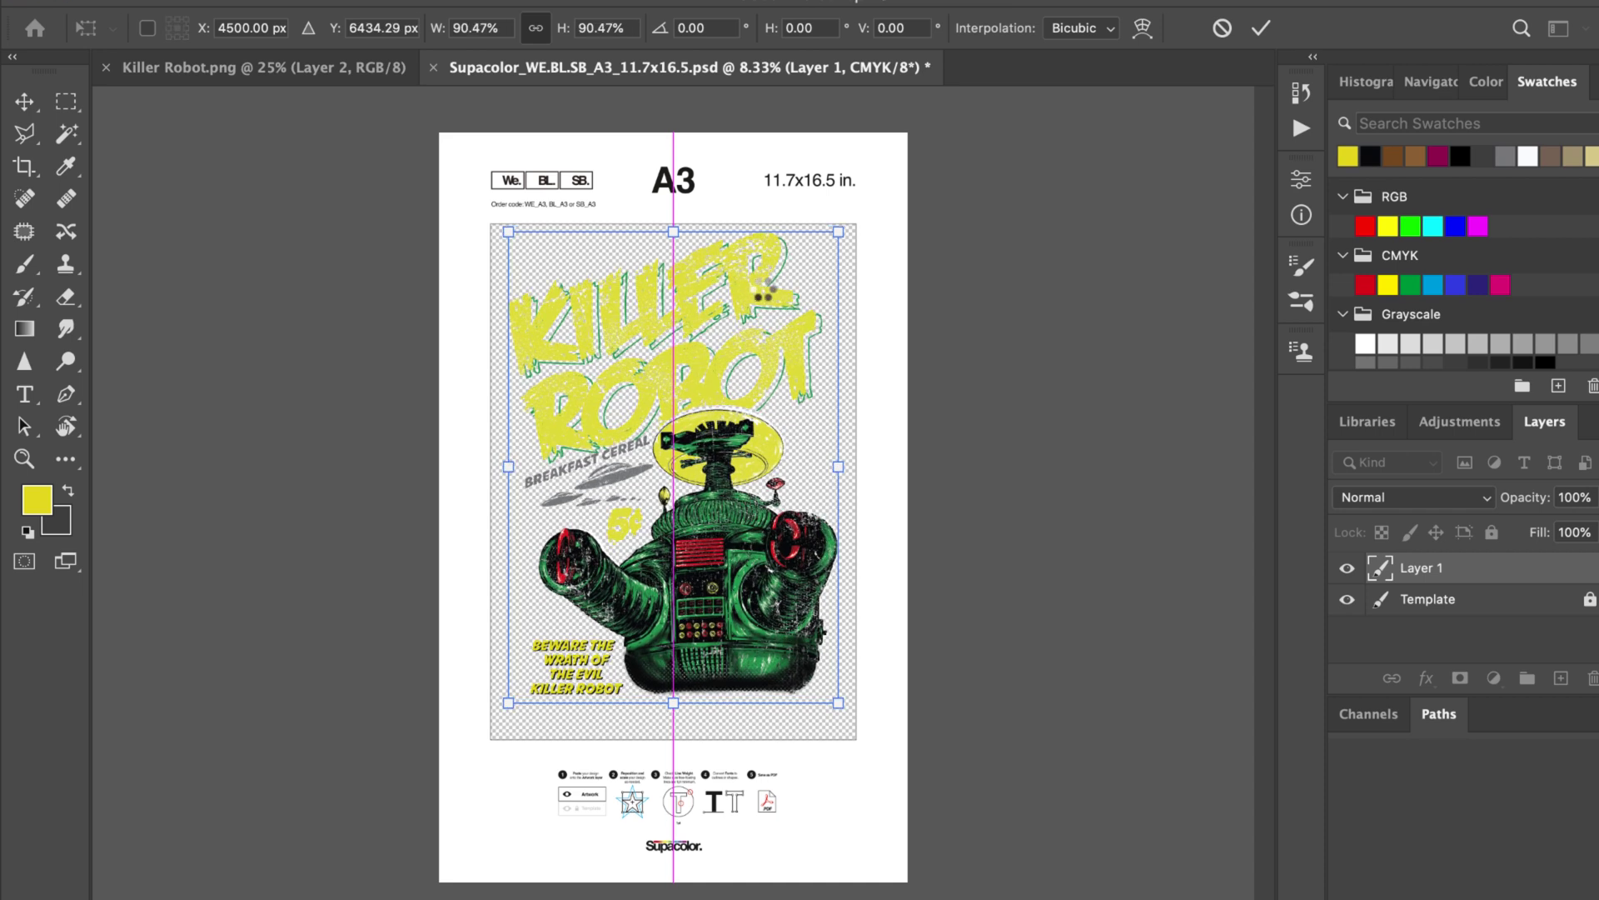
key("Return")
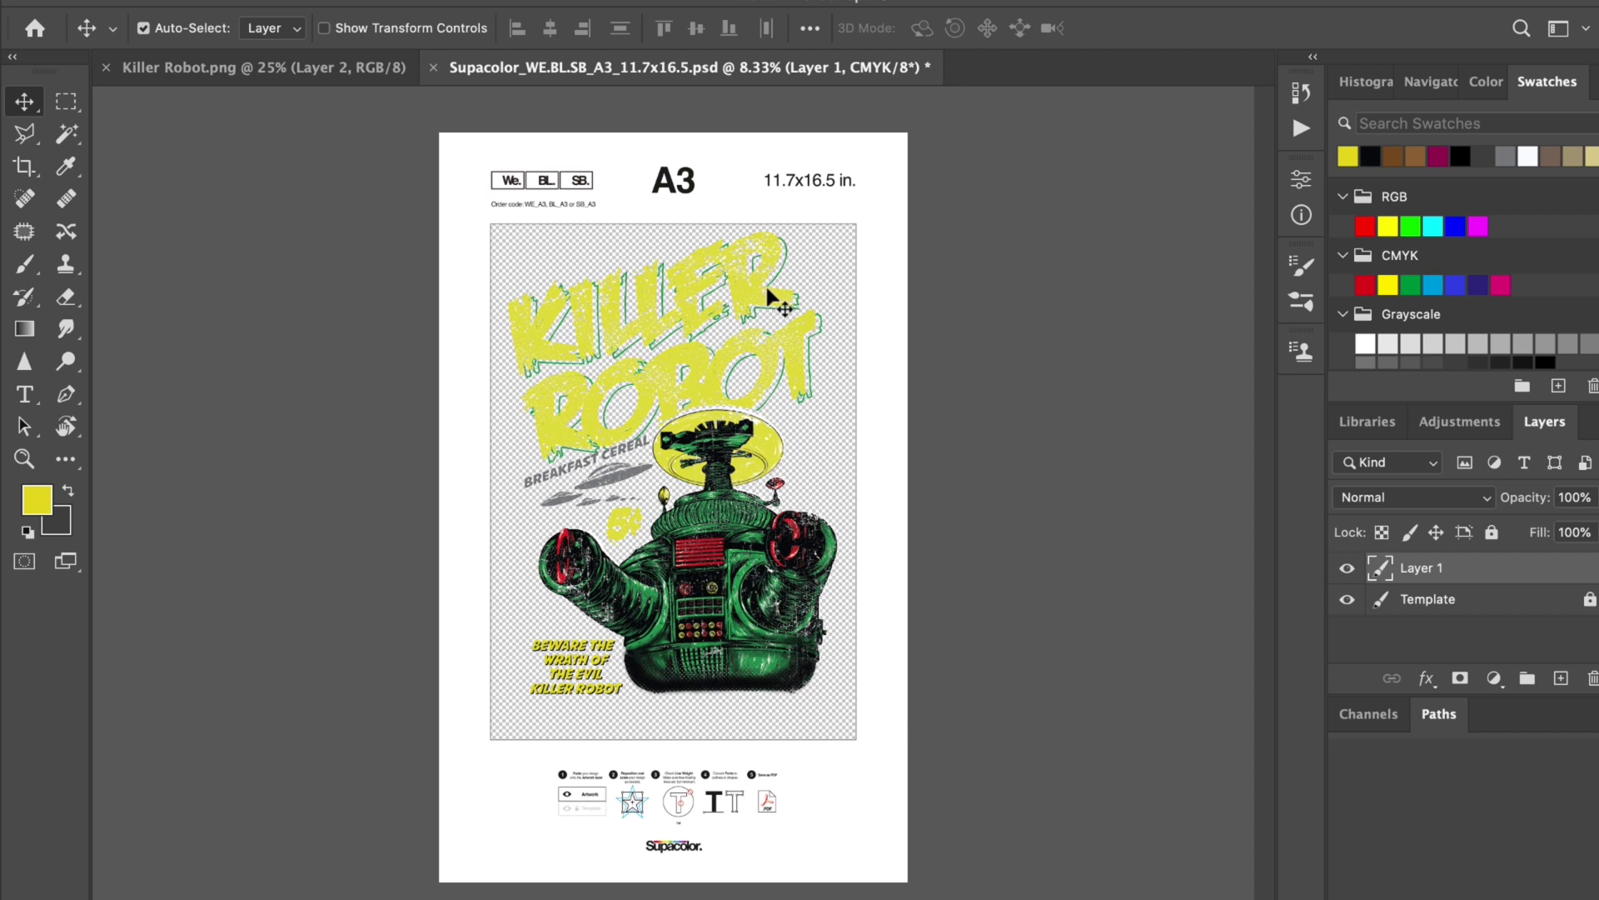
left_click(766, 293)
Save the template to the Desktop as a Photoshop PDF copy with the High Quality Print preset, preserving Photoshop editing capabilities
left_click(200, 2)
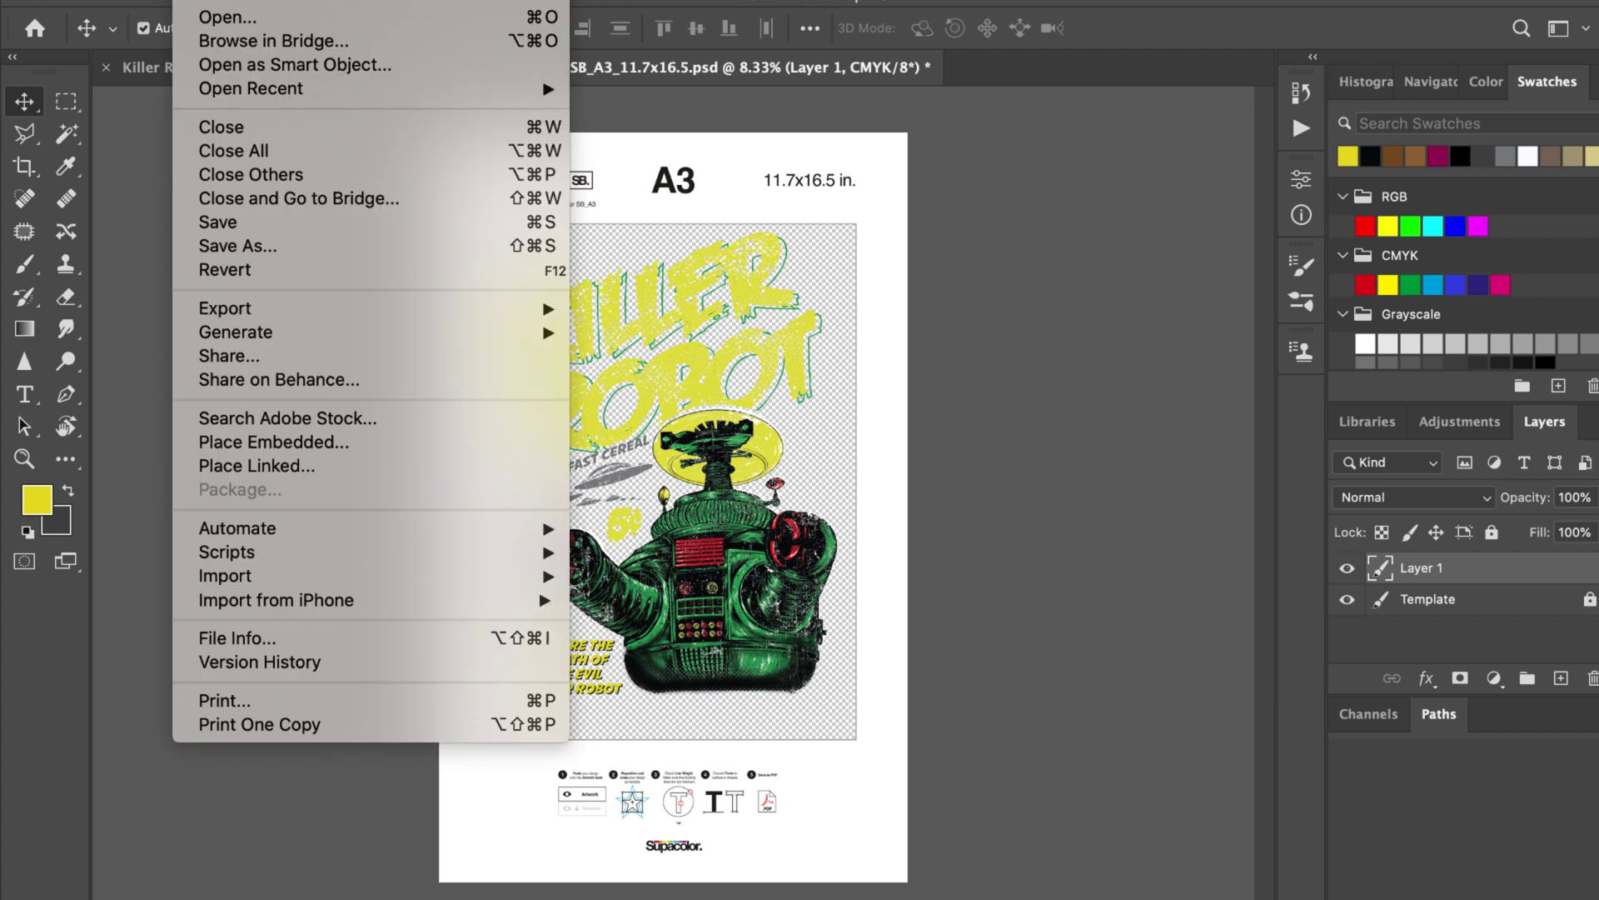
left_click(235, 248)
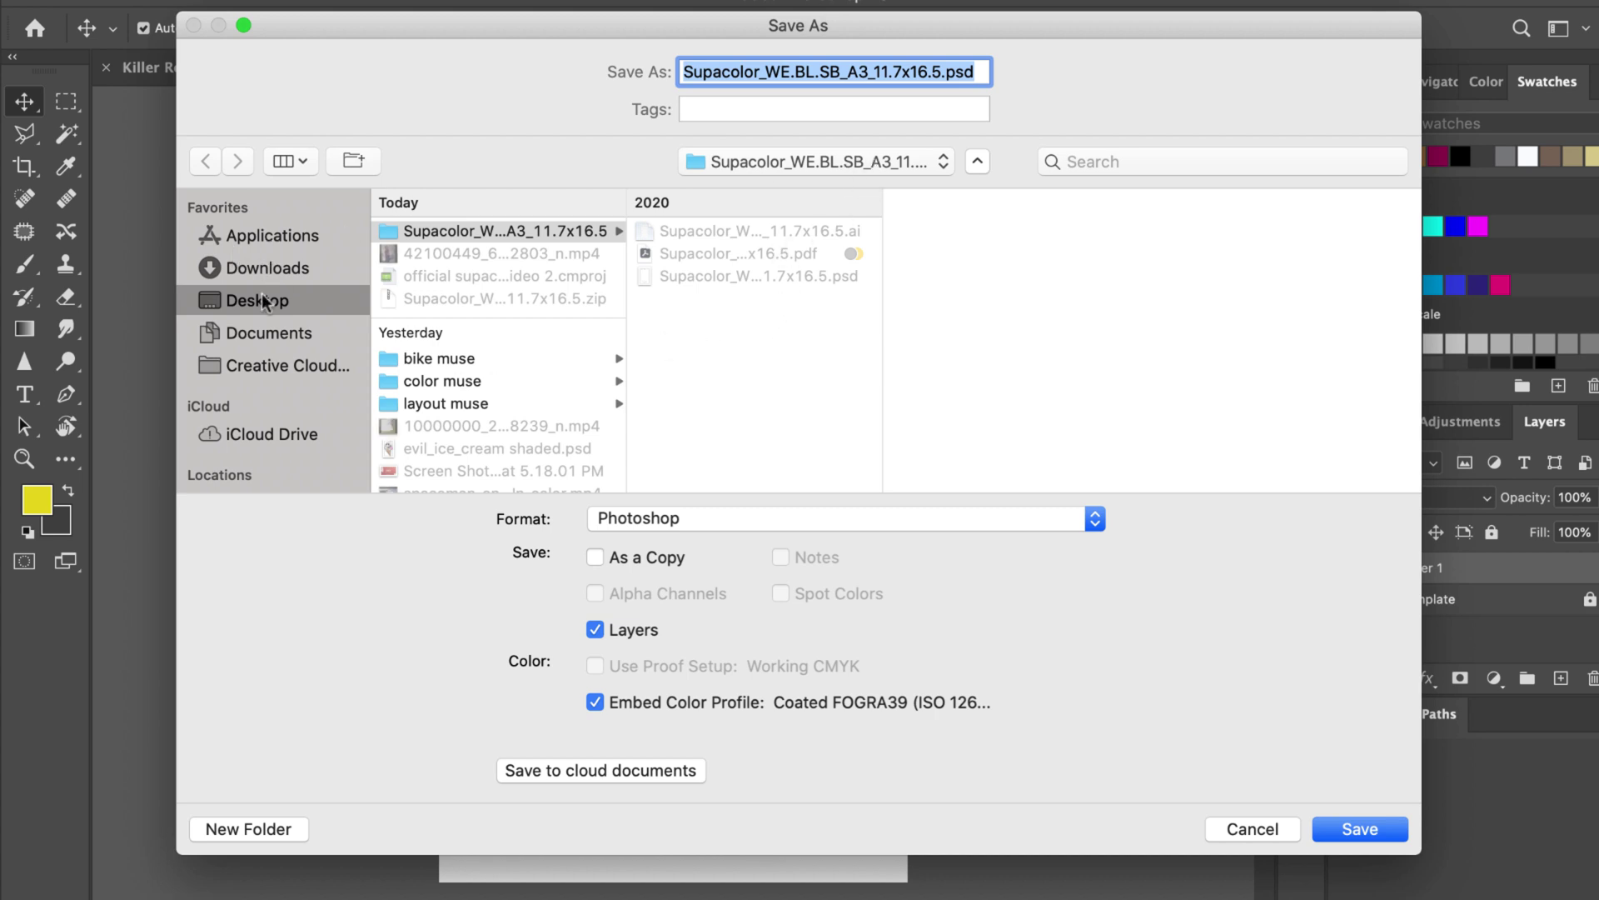
left_click(1016, 518)
left_click(883, 672)
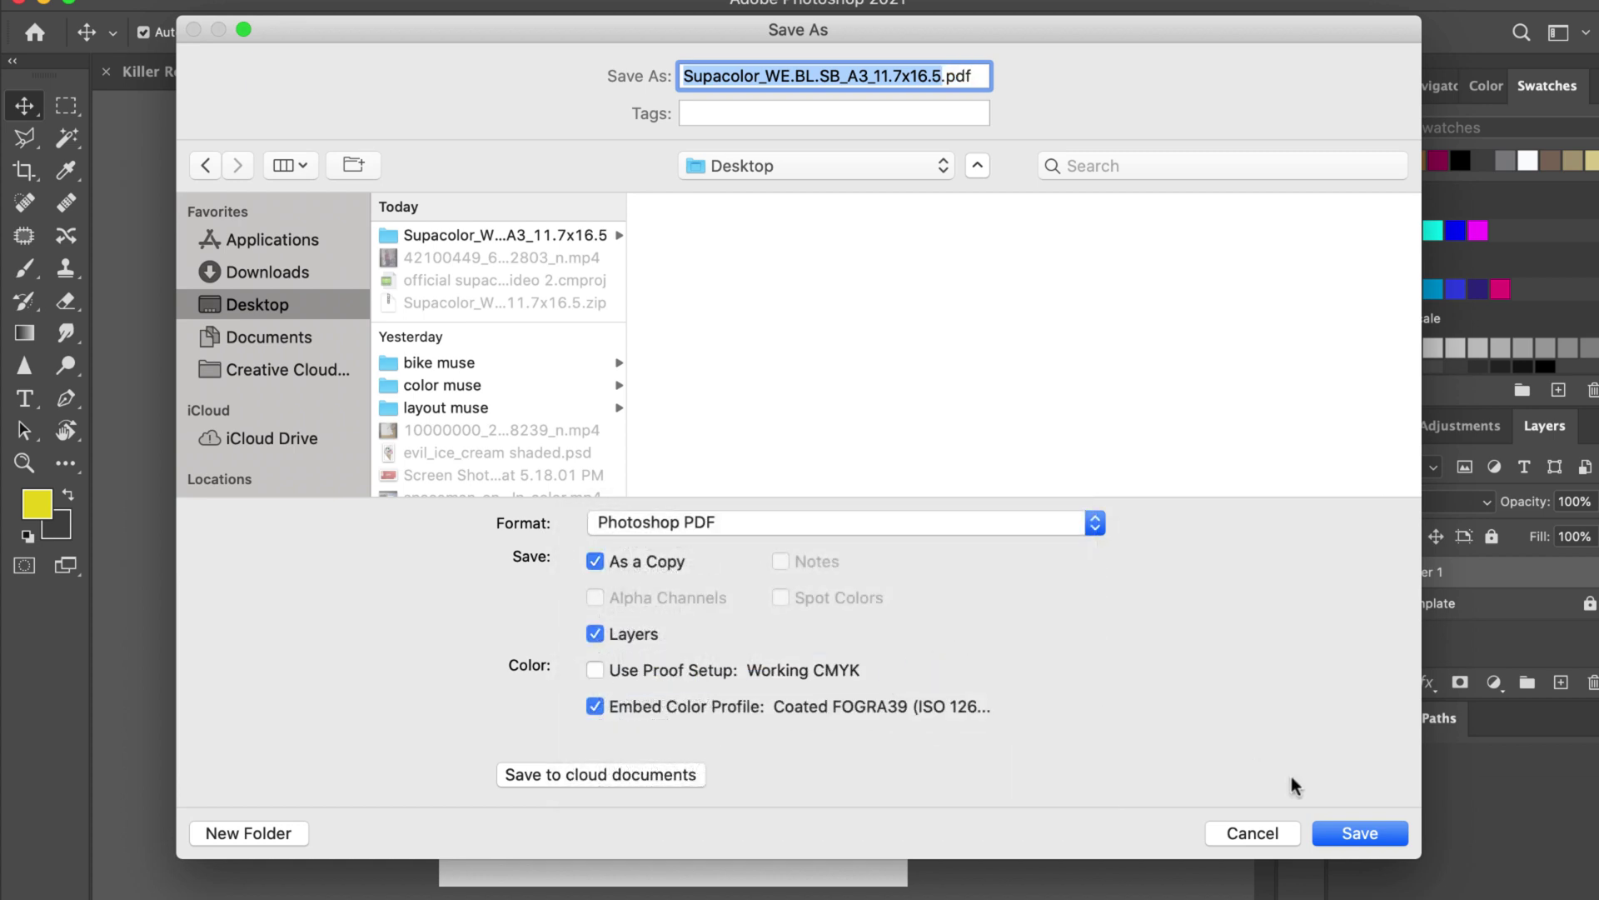
left_click(1357, 827)
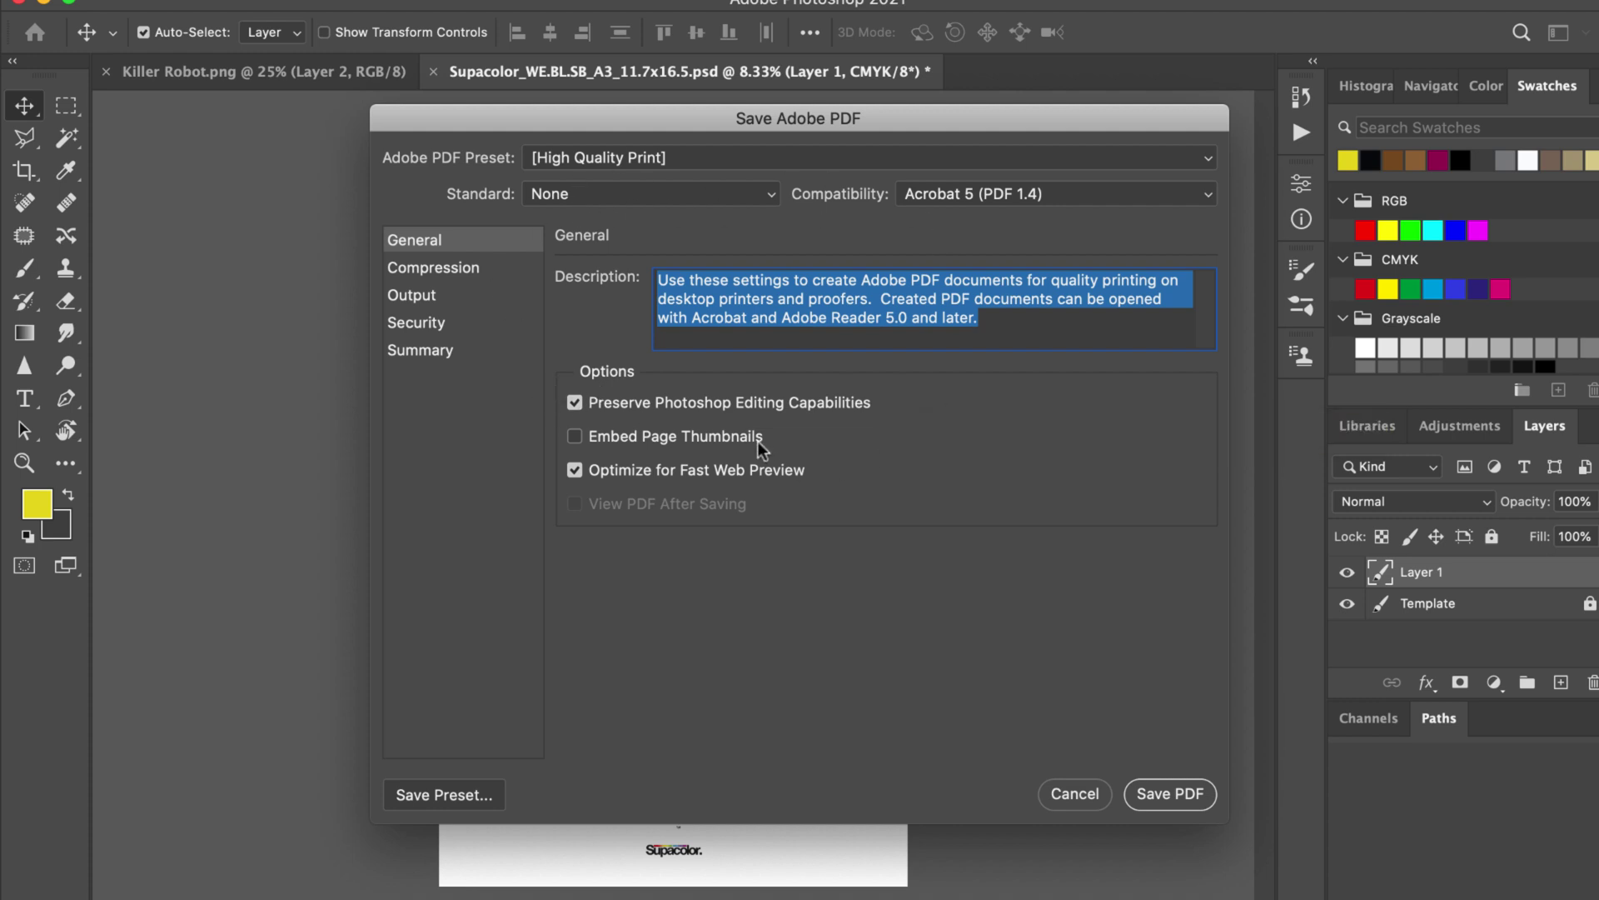
left_click(1174, 793)
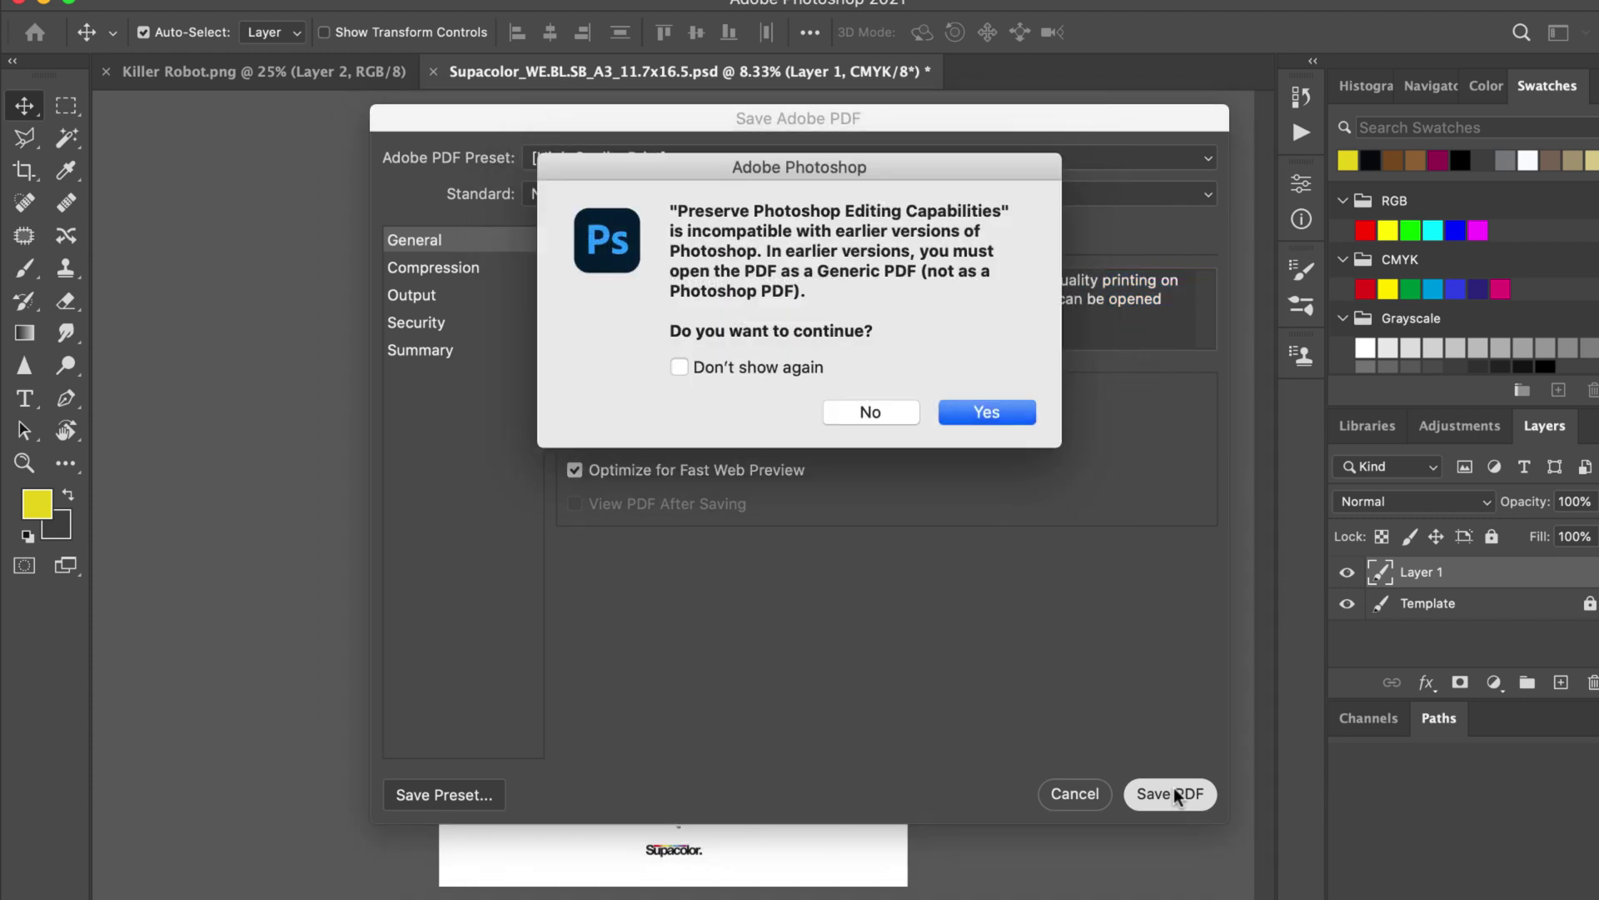
left_click(983, 411)
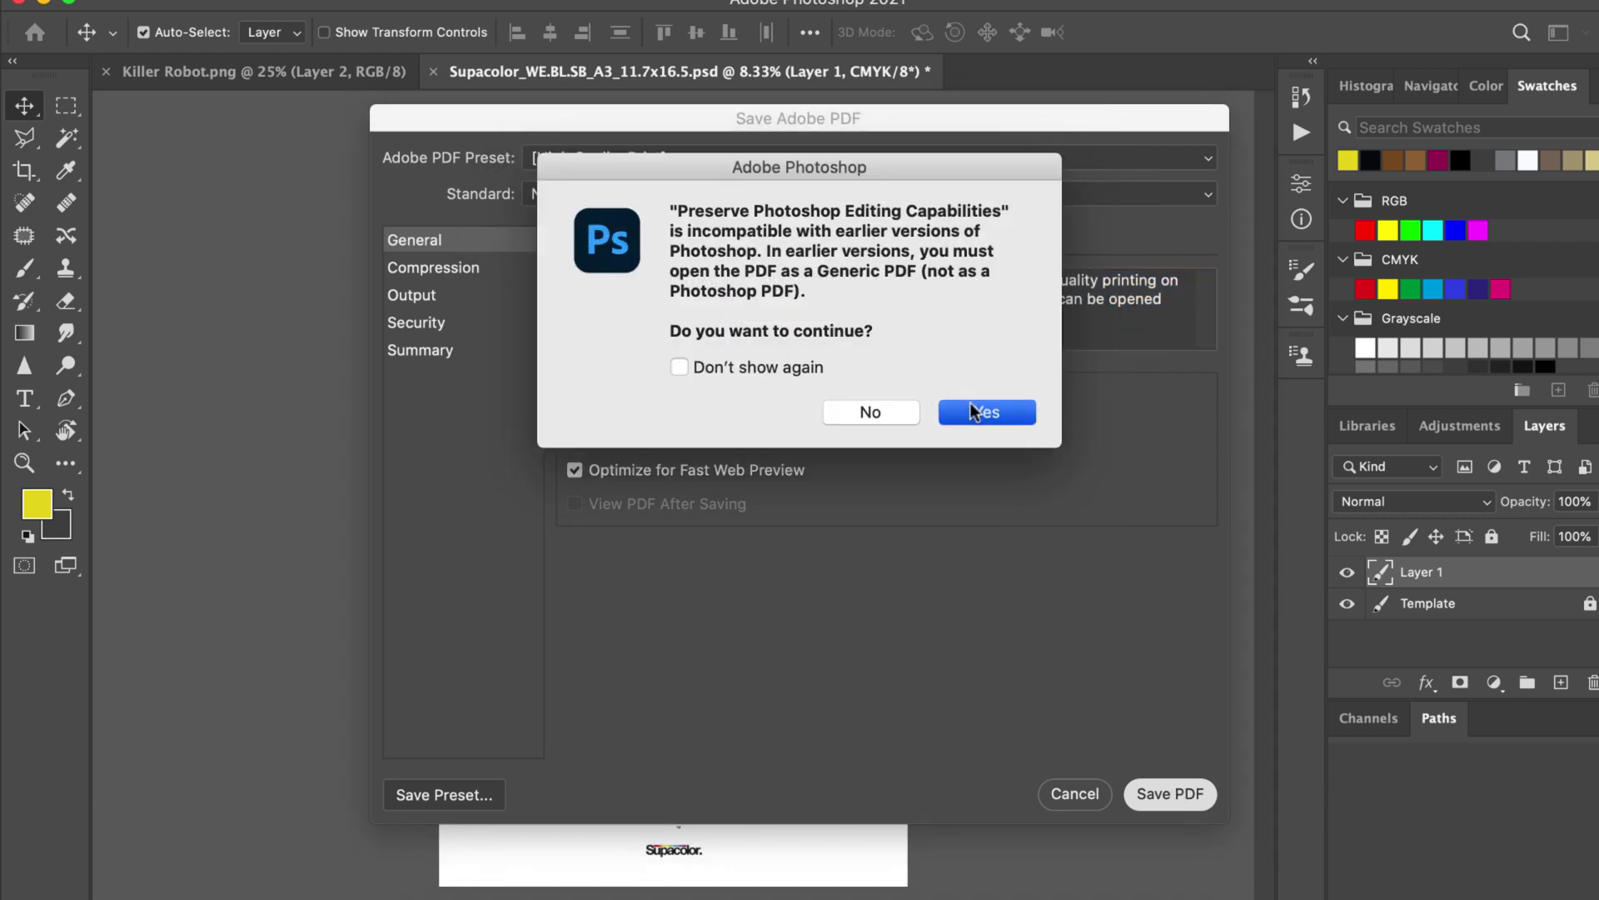